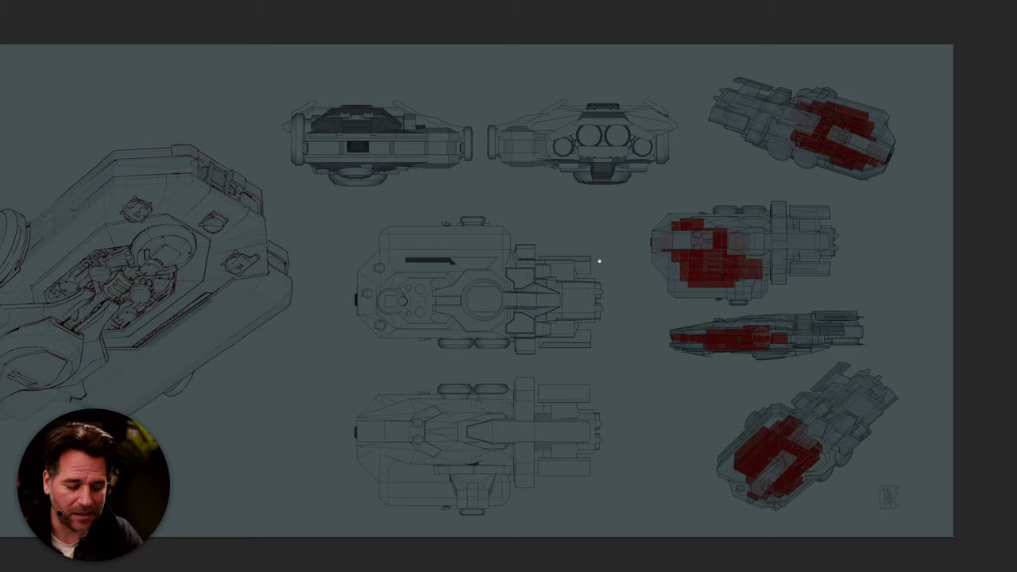
# - Examine the numbered spaceship sketches 1 to 8 and the Player Ship #2 shape exploration sheet
pyautogui.hscroll(-3, 551, 303)
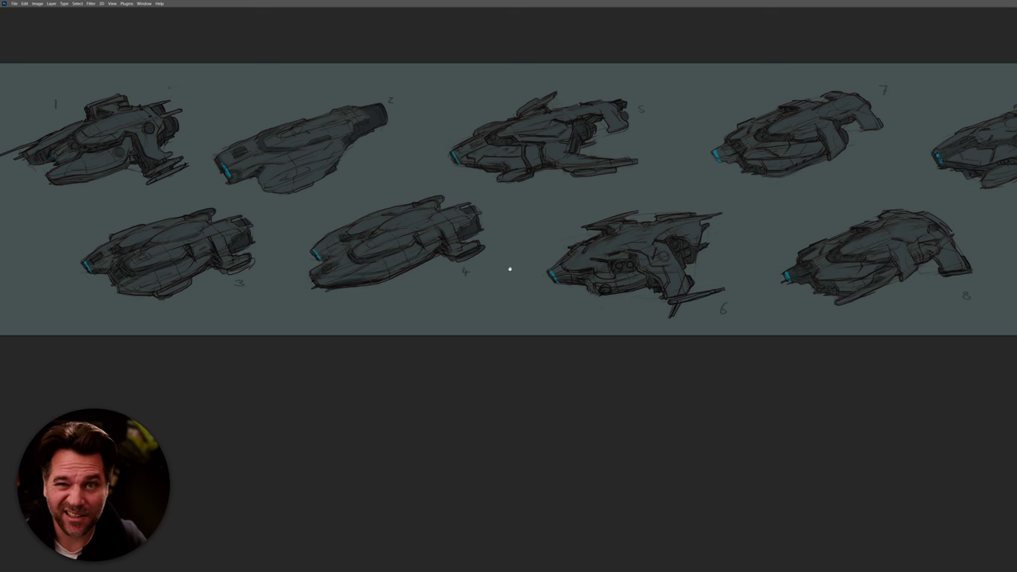
pyautogui.keyDown('alt'); pyautogui.scroll(4, 465, 279); pyautogui.keyUp('alt')
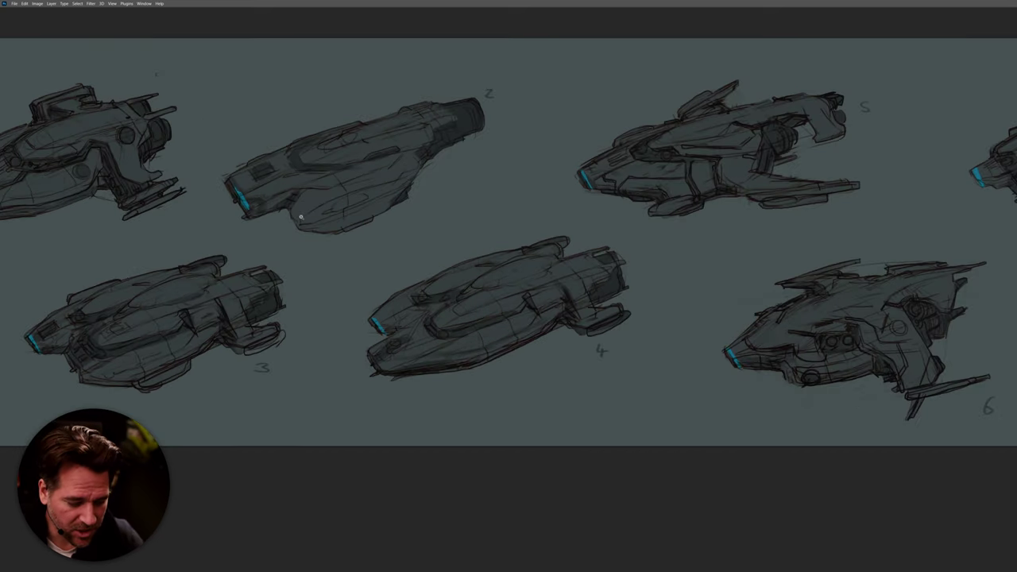
pyautogui.keyDown('alt'); pyautogui.scroll(4, 301, 216); pyautogui.keyUp('alt')
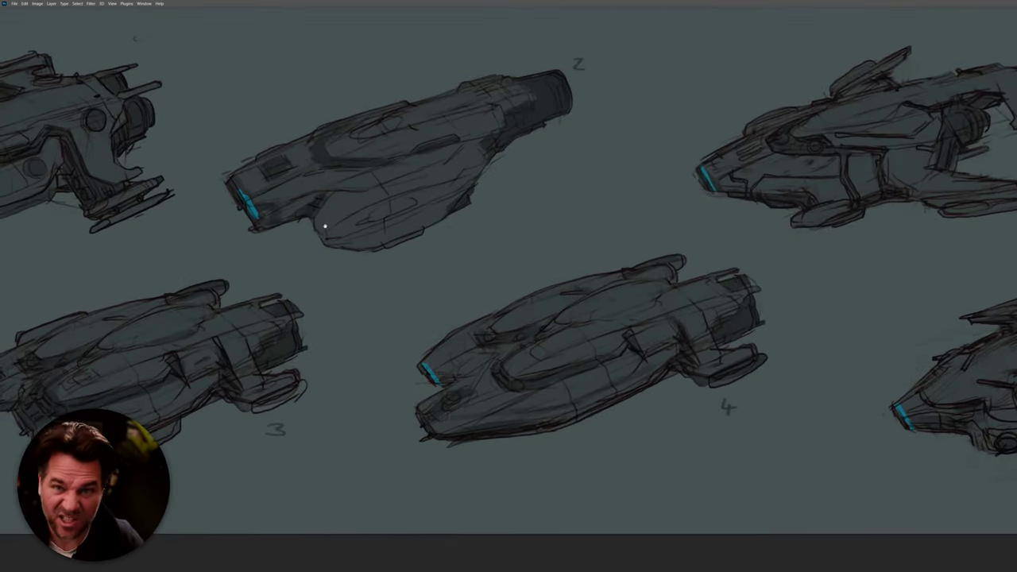
pyautogui.keyDown('alt'); pyautogui.scroll(-4, 465, 220); pyautogui.keyUp('alt')
pyautogui.keyDown('alt'); pyautogui.scroll(2, 438, 257); pyautogui.keyUp('alt')
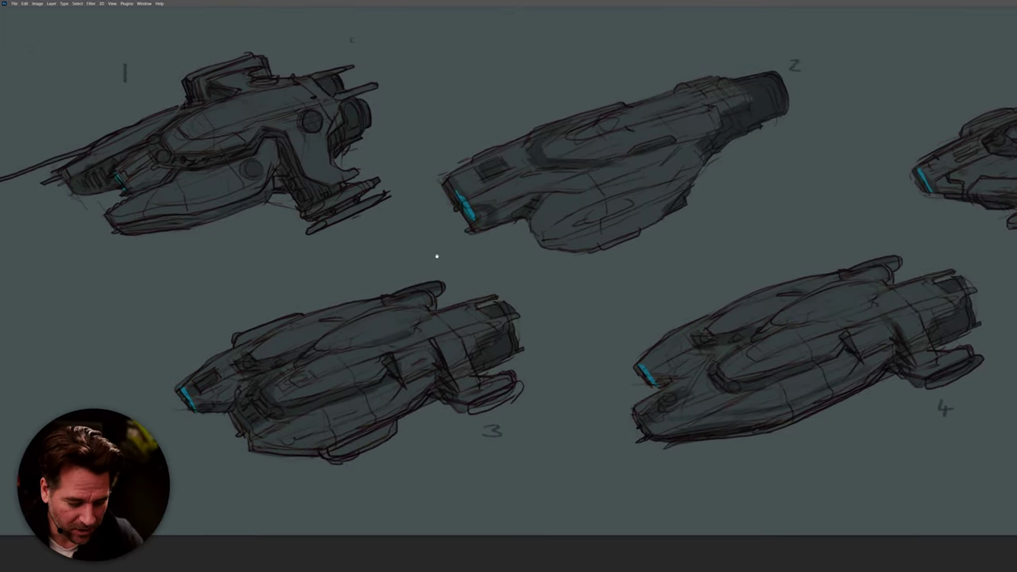
pyautogui.moveTo(622, 236); pyautogui.dragTo(286, 243)
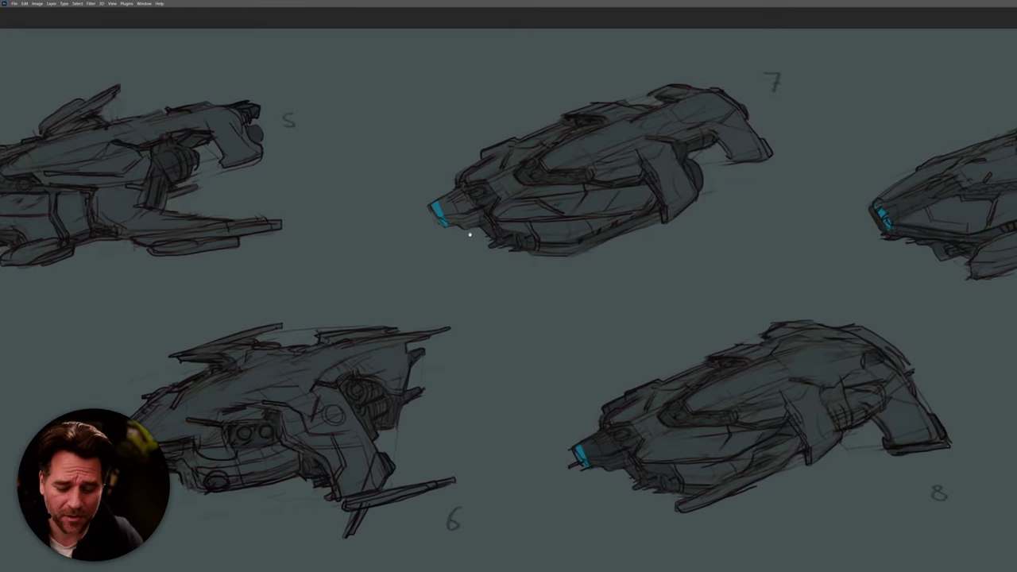
pyautogui.keyDown('alt'); pyautogui.scroll(-8, 493, 244); pyautogui.keyUp('alt')
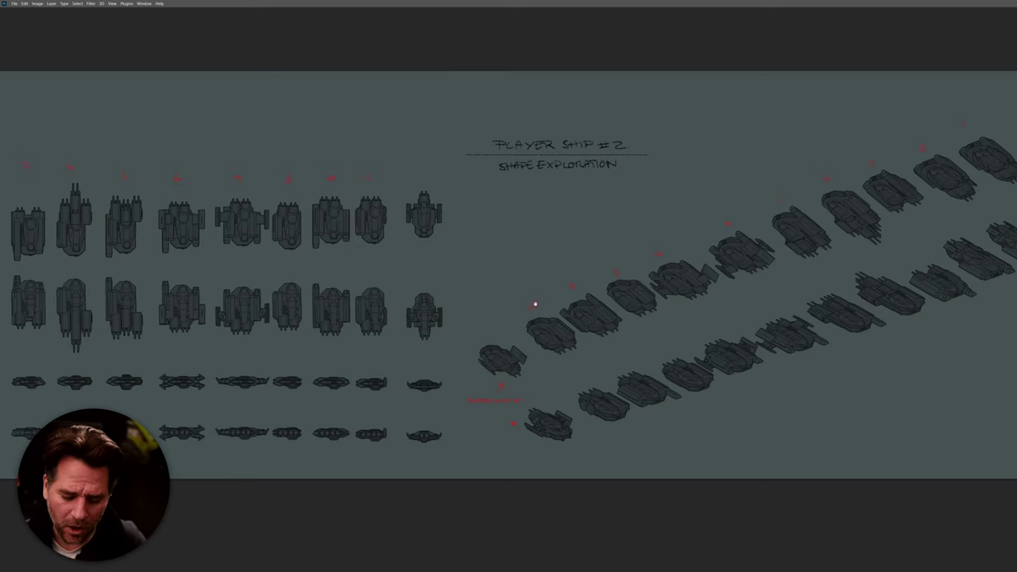
pyautogui.moveTo(559, 318); pyautogui.dragTo(370, 318)
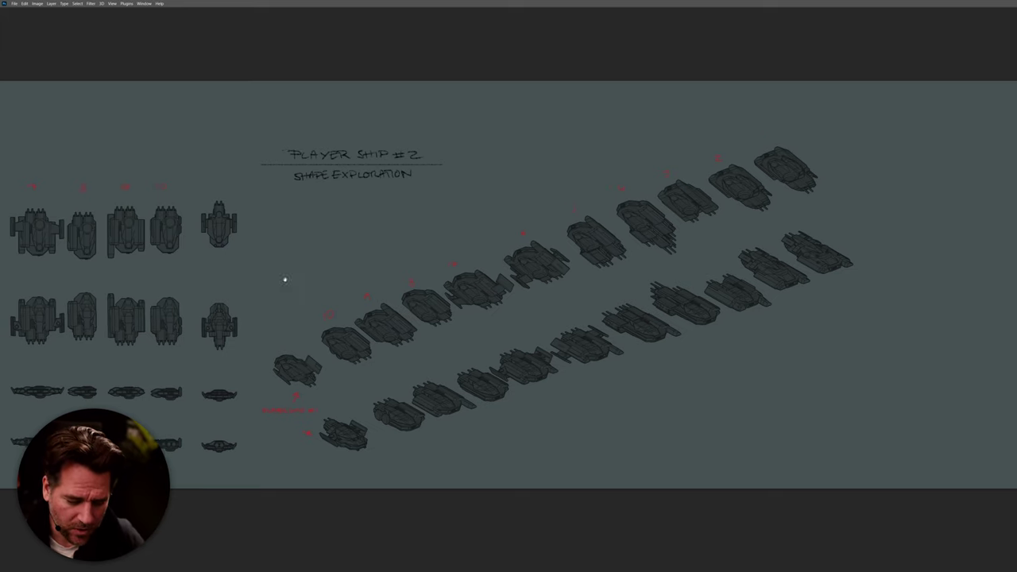
pyautogui.moveTo(284, 279); pyautogui.dragTo(679, 279)
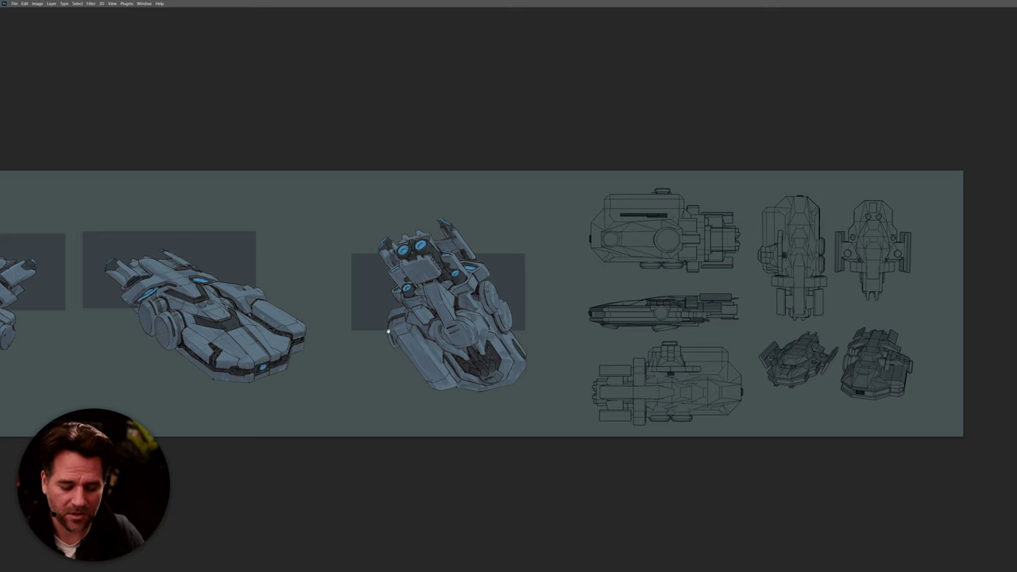
# - Examine the blue-shaded ship concepts, covering the top, underside and side views and the perspective drawings
pyautogui.hscroll(-5, 395, 326)
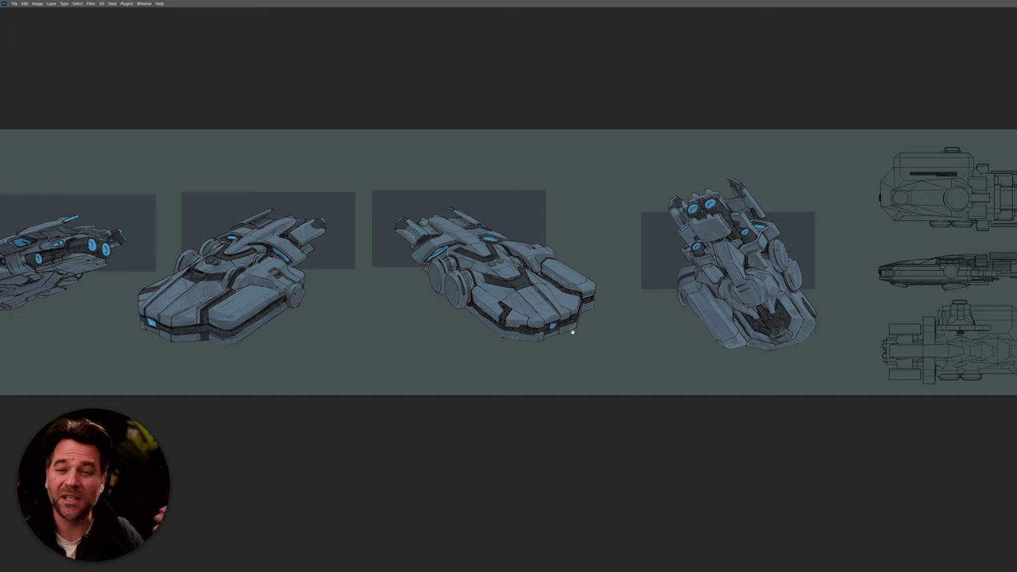
pyautogui.hscroll(-3, 500, 343)
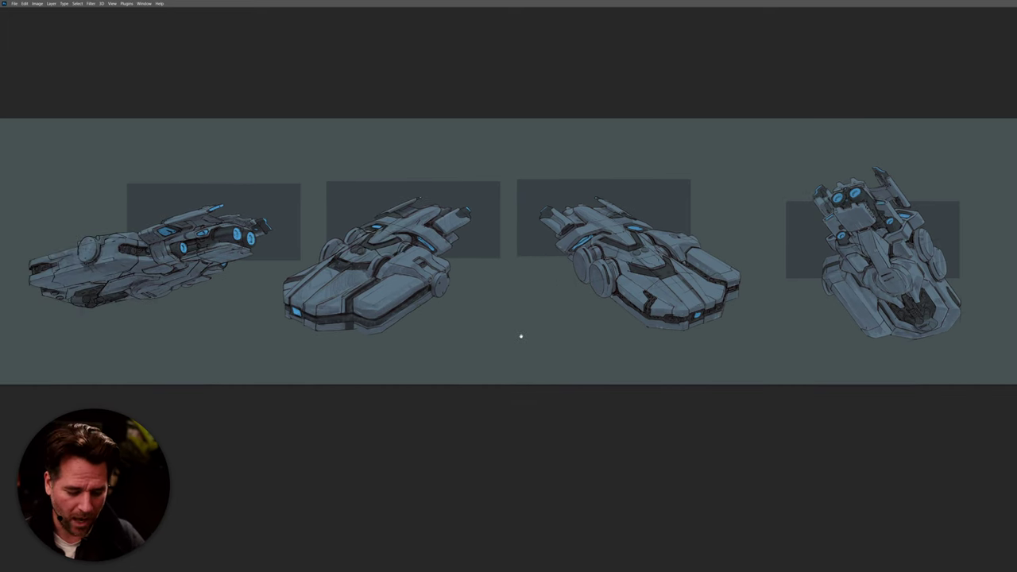
pyautogui.hscroll(-1, 436, 324)
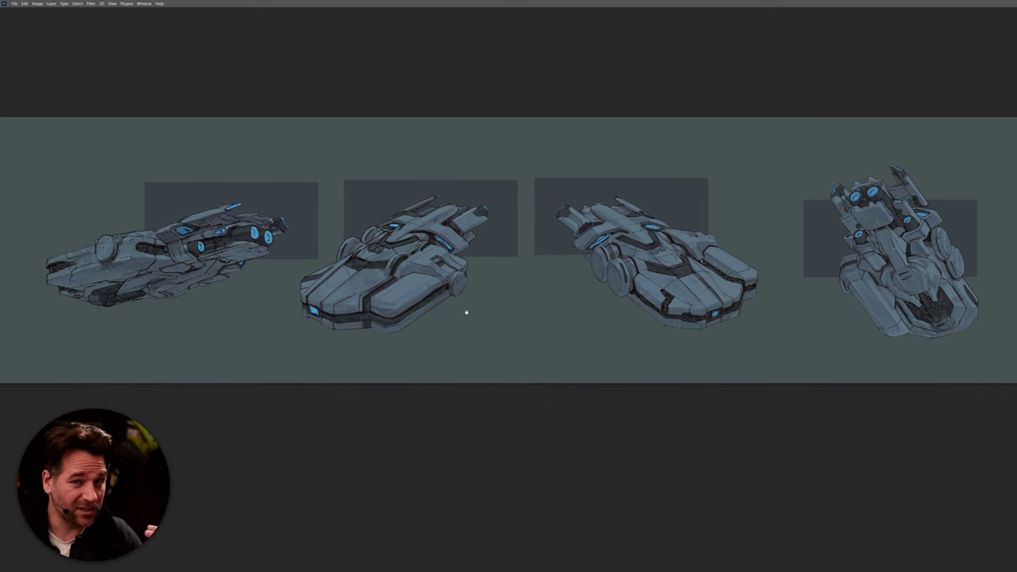
pyautogui.hscroll(-4, 448, 321)
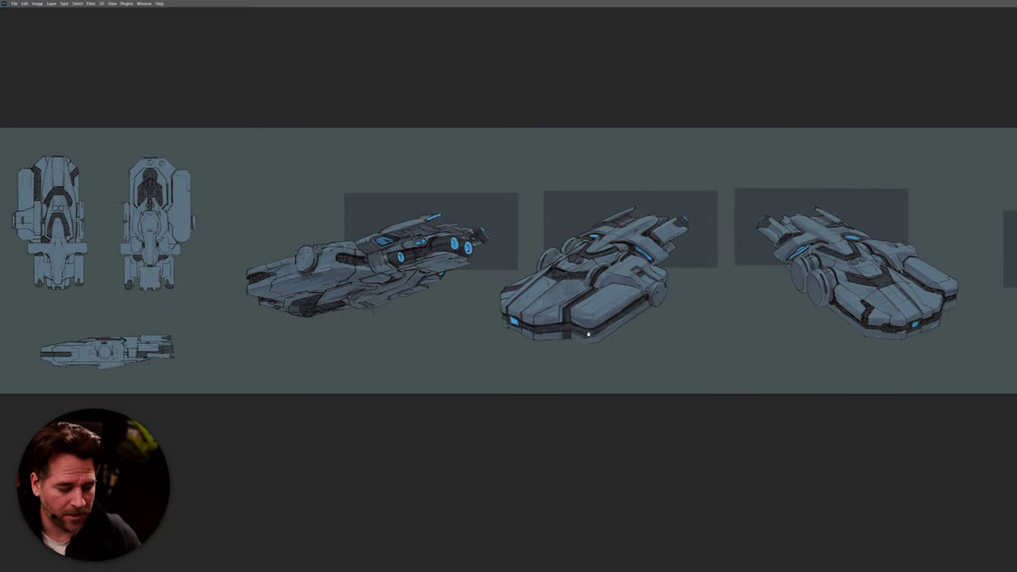
pyautogui.keyDown('alt'); pyautogui.scroll(10, 145, 276); pyautogui.keyUp('alt')
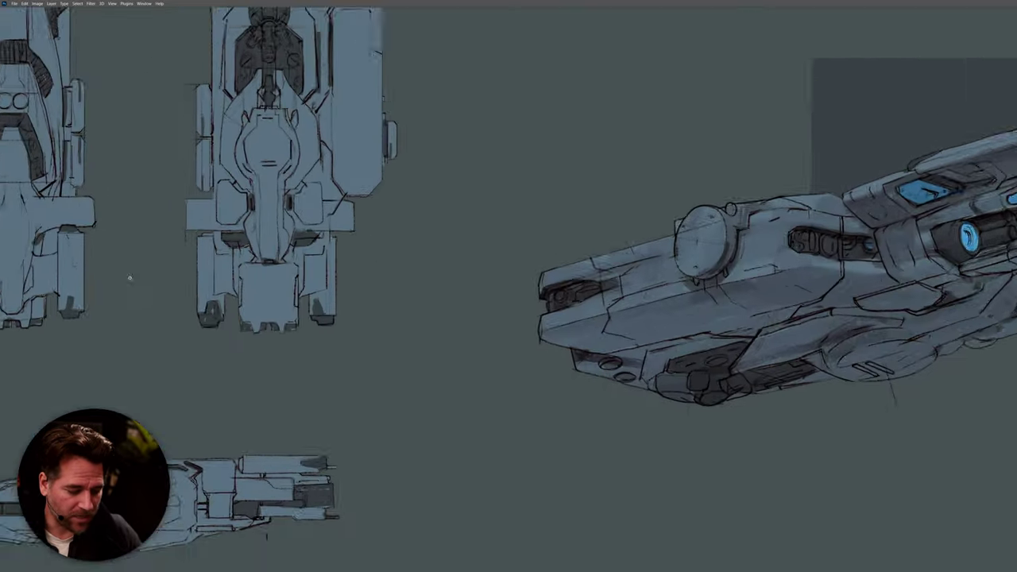
pyautogui.keyDown('alt'); pyautogui.scroll(-10, 267, 286); pyautogui.keyUp('alt')
pyautogui.keyDown('alt'); pyautogui.scroll(3, 304, 290); pyautogui.keyUp('alt')
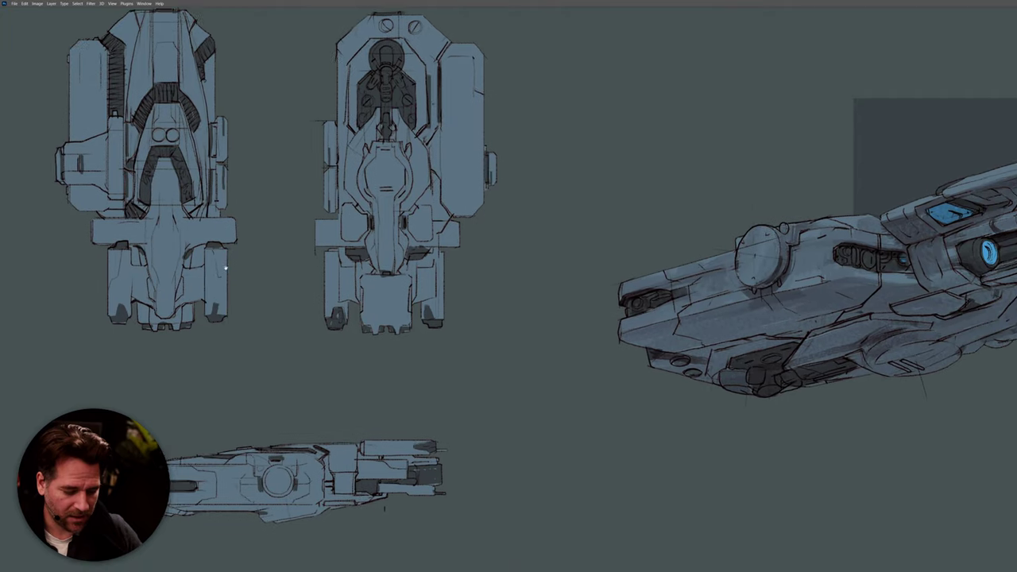
pyautogui.hscroll(1, 302, 290)
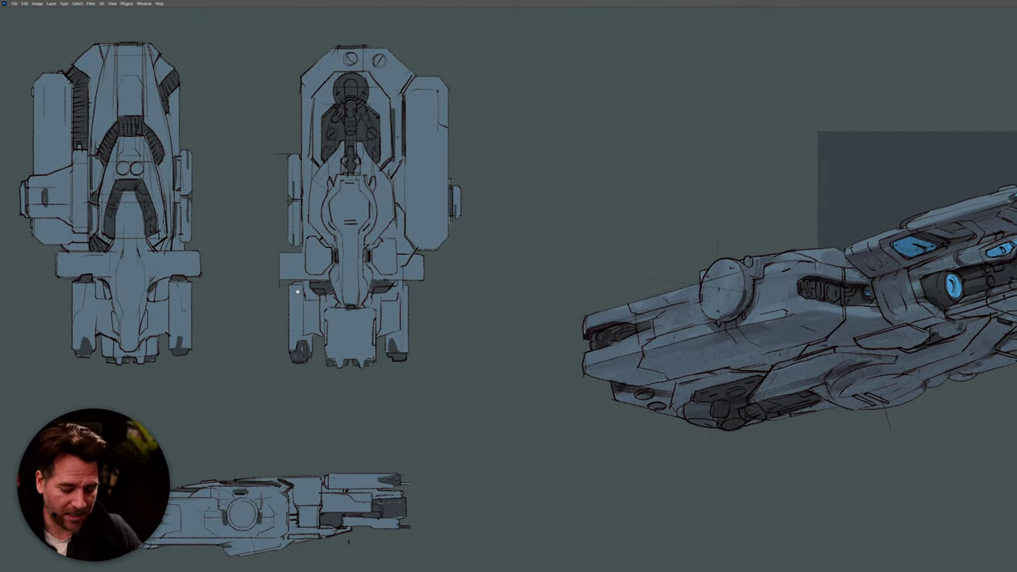
pyautogui.moveTo(447, 341); pyautogui.dragTo(215, 354)
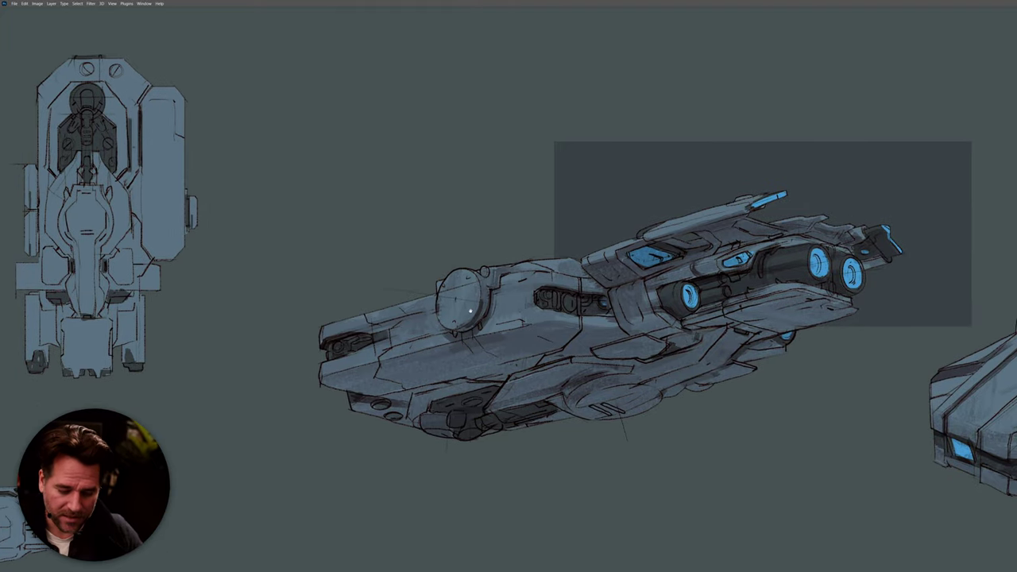
pyautogui.moveTo(675, 309); pyautogui.dragTo(425, 312)
pyautogui.moveTo(614, 302); pyautogui.dragTo(324, 292)
pyautogui.moveTo(504, 297); pyautogui.dragTo(591, 270)
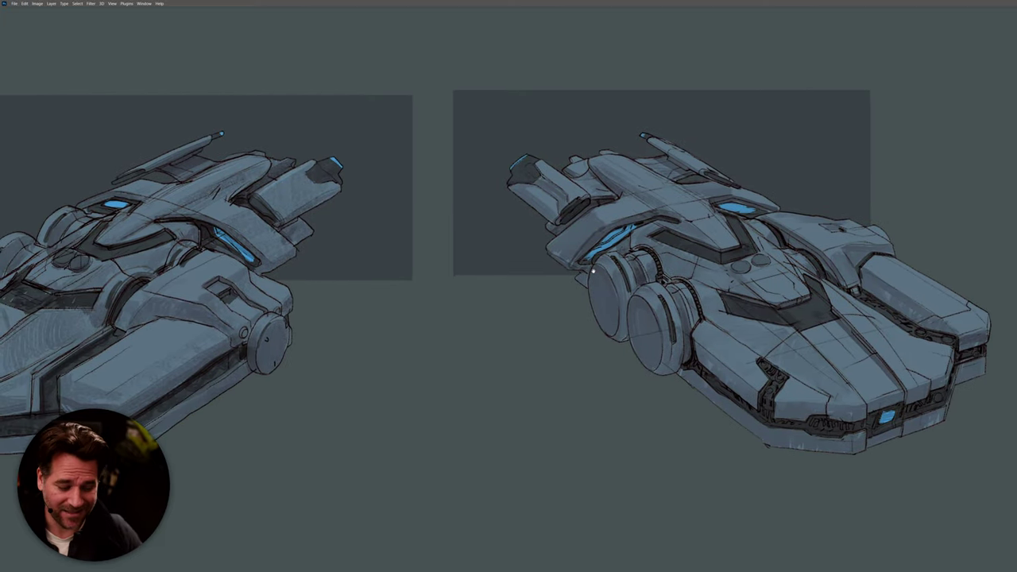
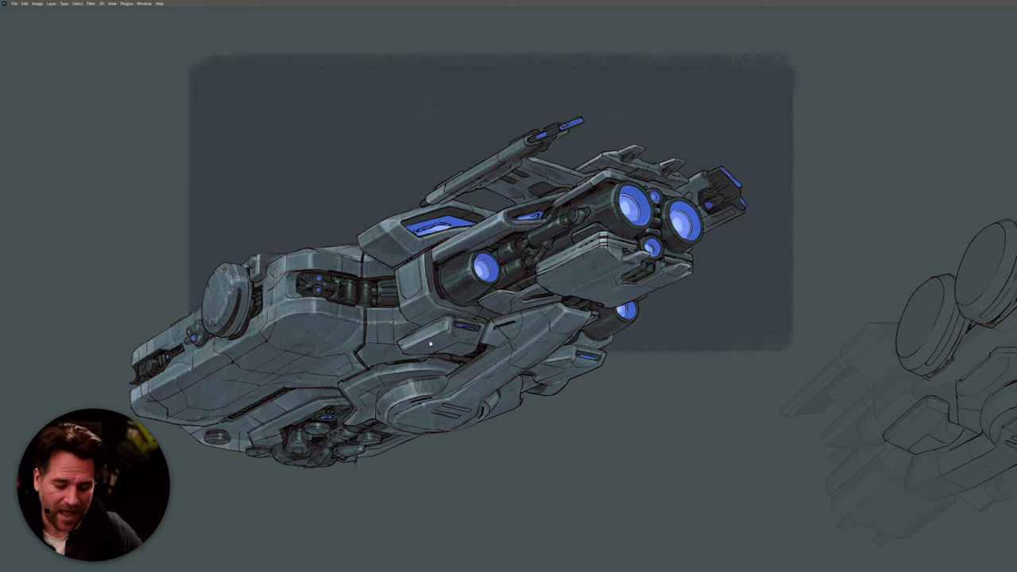
# - Examine the detailed ship rendering with blue engines, the underside line drawing and the wireframe views beside it
pyautogui.moveTo(644, 342); pyautogui.dragTo(356, 336)
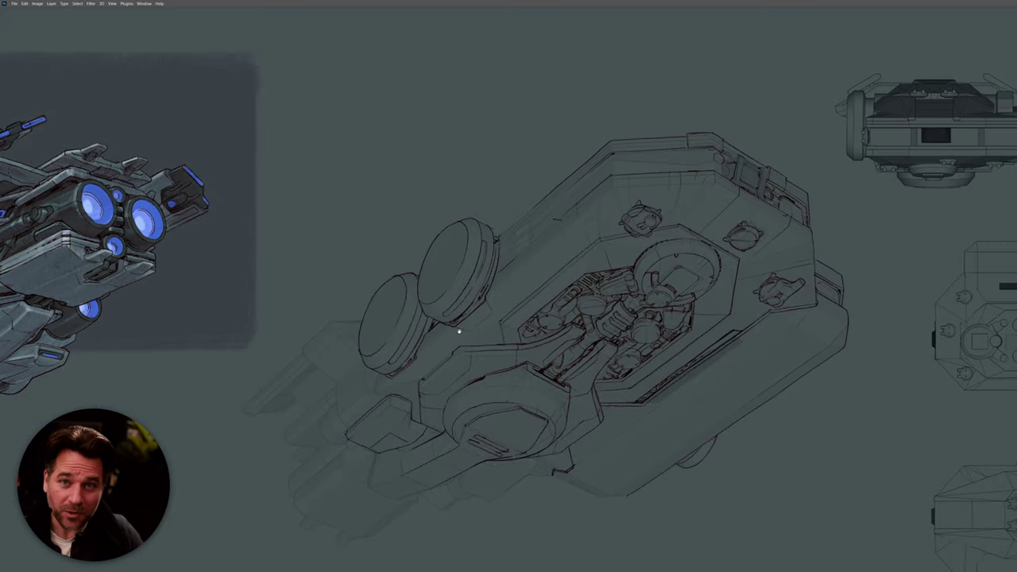
pyautogui.moveTo(476, 342); pyautogui.dragTo(322, 336)
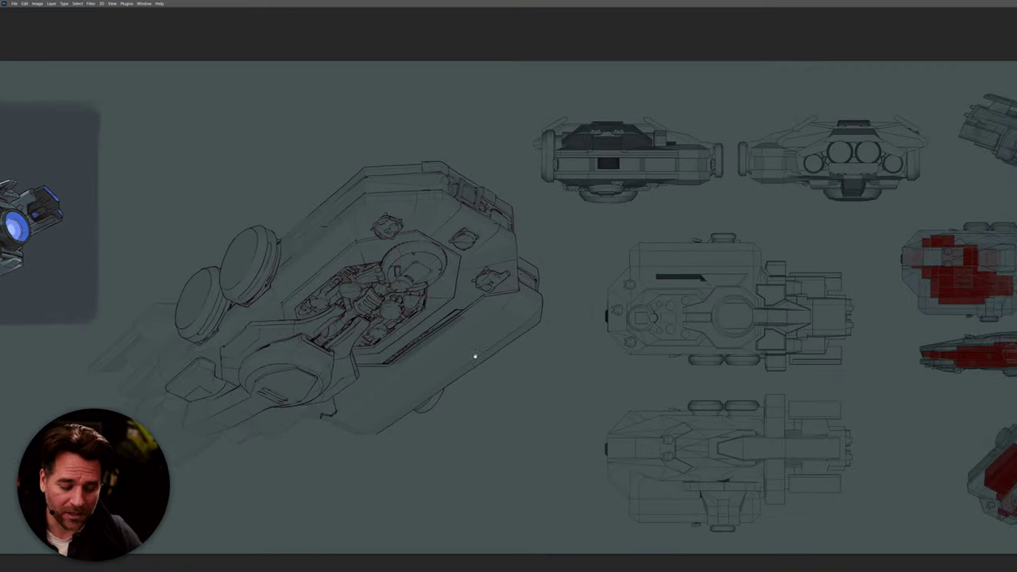
pyautogui.moveTo(475, 356)
pyautogui.mouseDown()
pyautogui.moveTo(342, 359)
pyautogui.moveTo(585, 357)
pyautogui.moveTo(681, 341)
pyautogui.moveTo(599, 377)
pyautogui.moveTo(573, 373)
pyautogui.mouseUp()
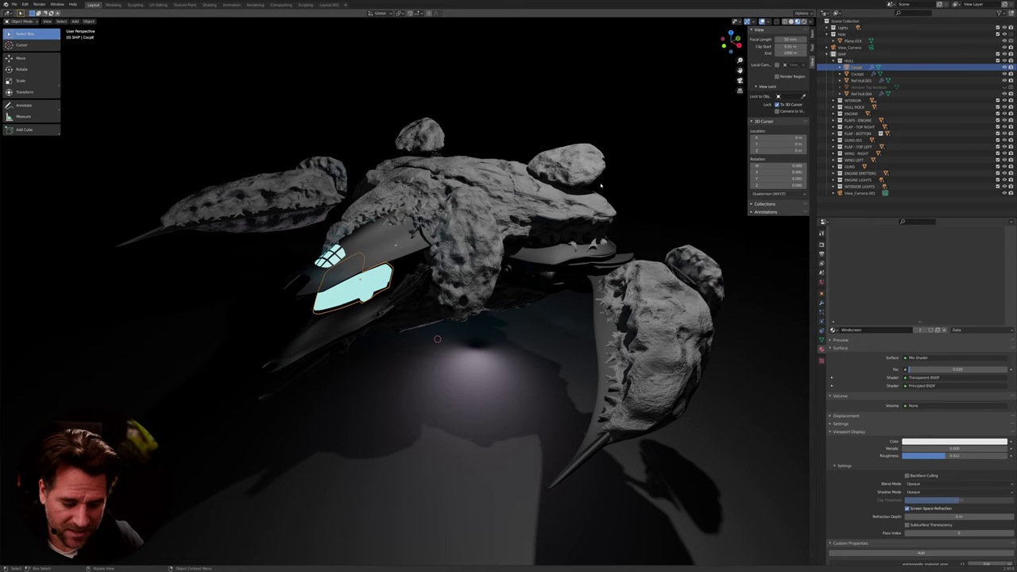
# - Inspect the rock-covered ship model in Blender from the front to the rear, with a close view of its glowing engines
pyautogui.scroll(-2, 614, 181)
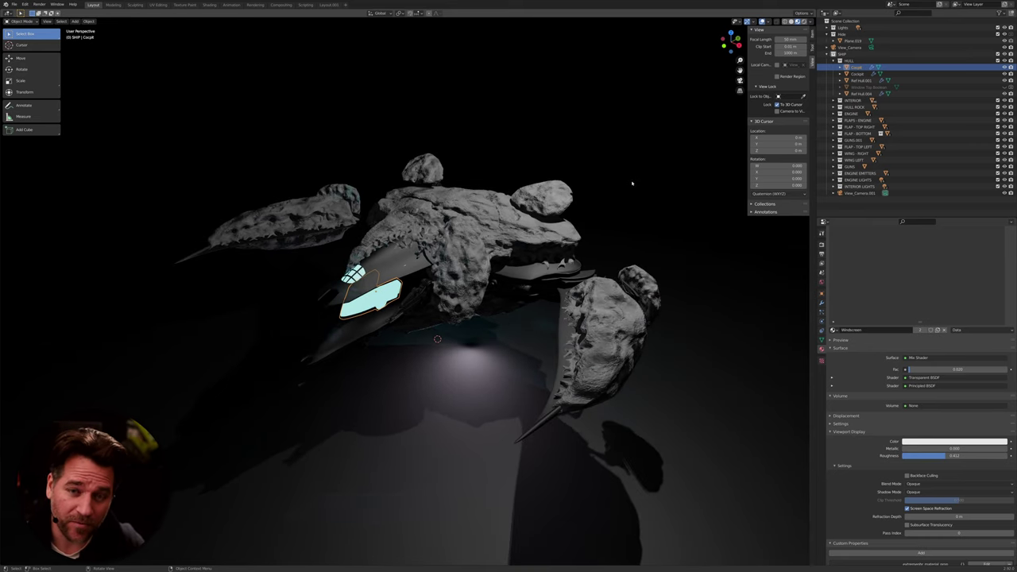
pyautogui.moveTo(593, 227); pyautogui.dragTo(441, 224, button='middle')
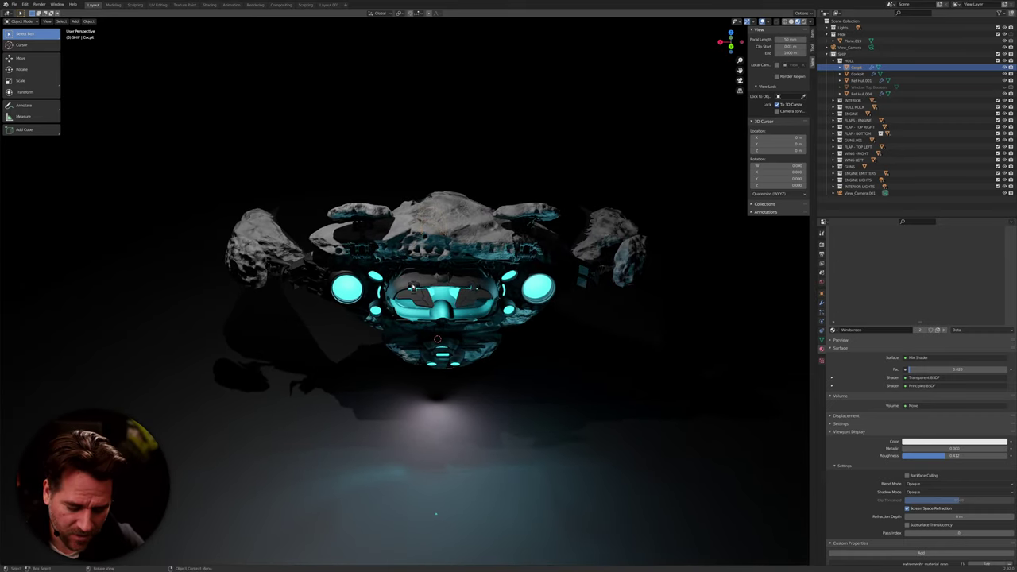
pyautogui.scroll(4, 411, 284)
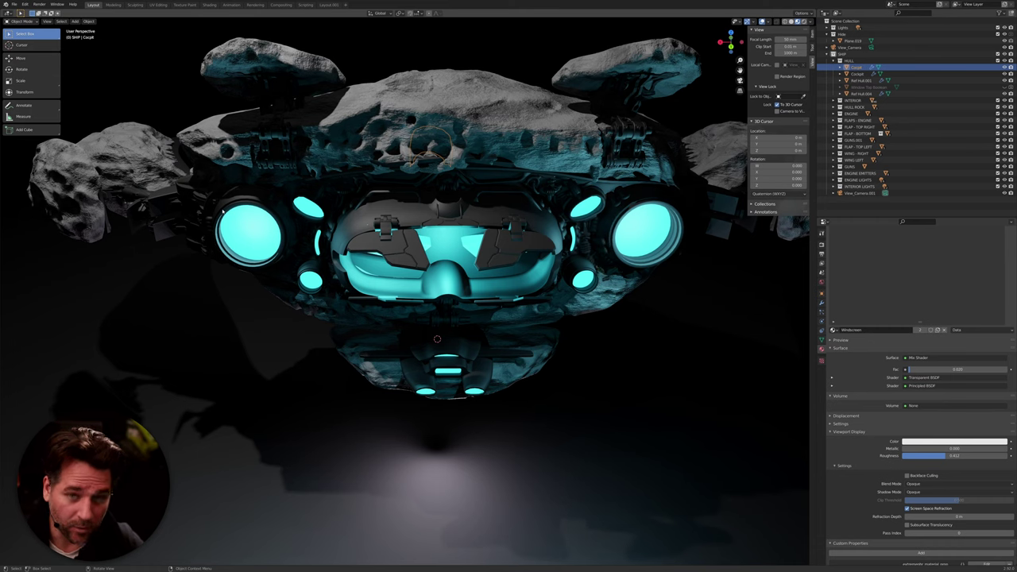
pyautogui.moveTo(236, 219); pyautogui.dragTo(240, 222, button='middle')
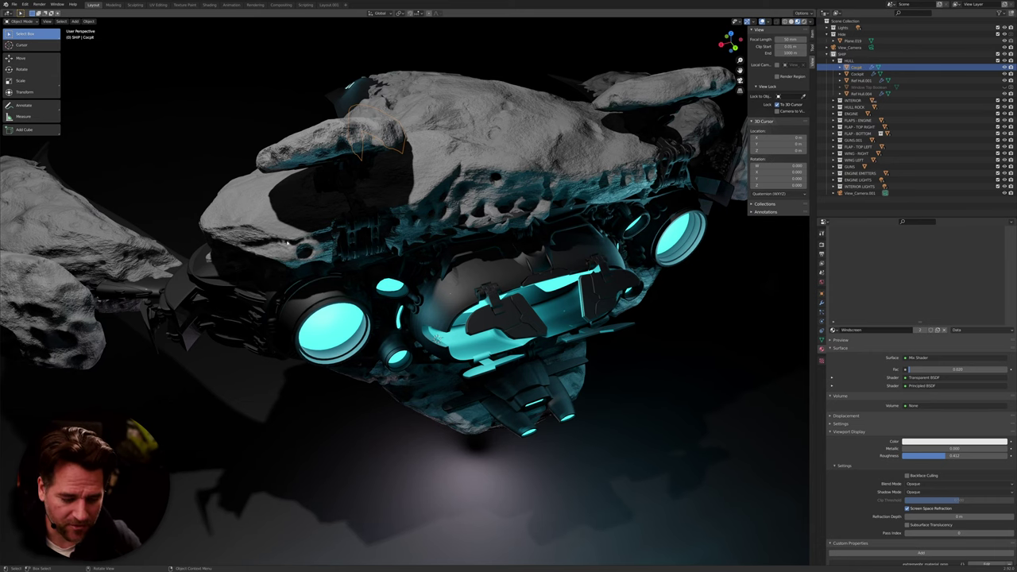
pyautogui.moveTo(354, 244)
pyautogui.mouseDown(button='middle')
pyautogui.moveTo(318, 238)
pyautogui.moveTo(286, 254)
pyautogui.moveTo(350, 244)
pyautogui.mouseUp(button='middle')
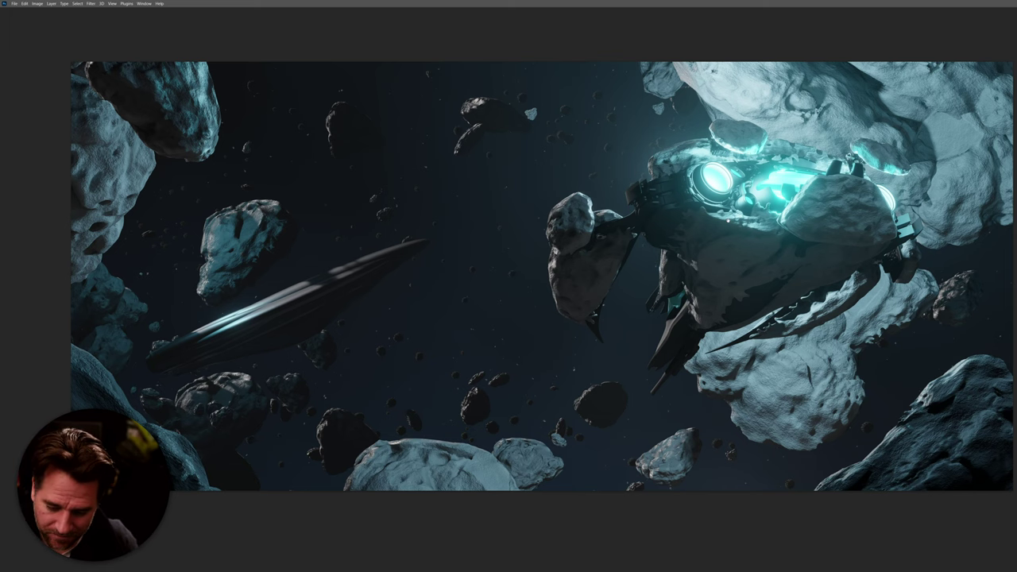
# - Examine the ship's glowing engines and rock hull up close in the asteroid field render in Photoshop
pyautogui.keyDown('alt'); pyautogui.scroll(8, 731, 208); pyautogui.keyUp('alt')
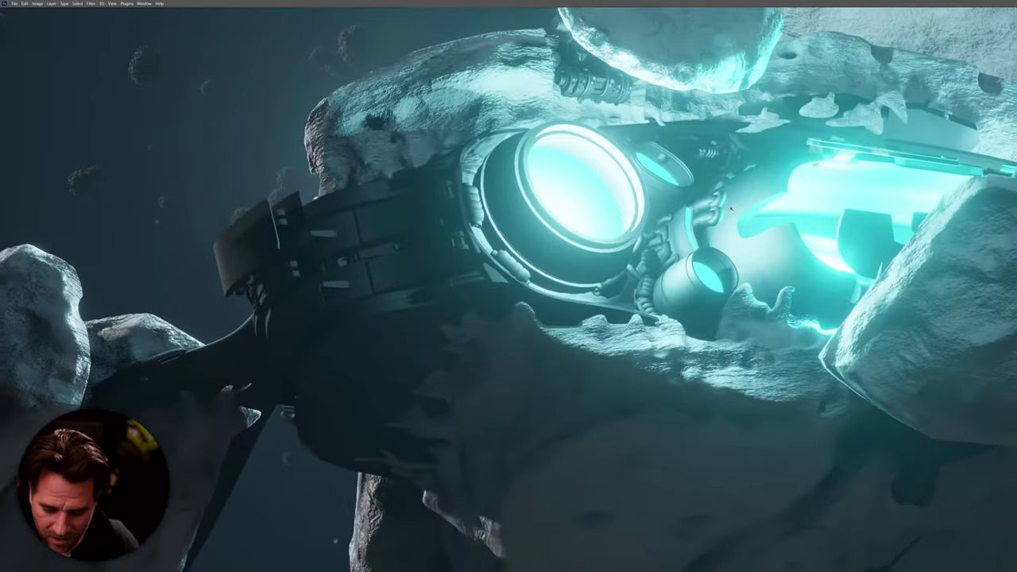
pyautogui.keyDown('alt'); pyautogui.scroll(8, 730, 208); pyautogui.keyUp('alt')
pyautogui.keyDown('alt'); pyautogui.scroll(1, 731, 208); pyautogui.keyUp('alt')
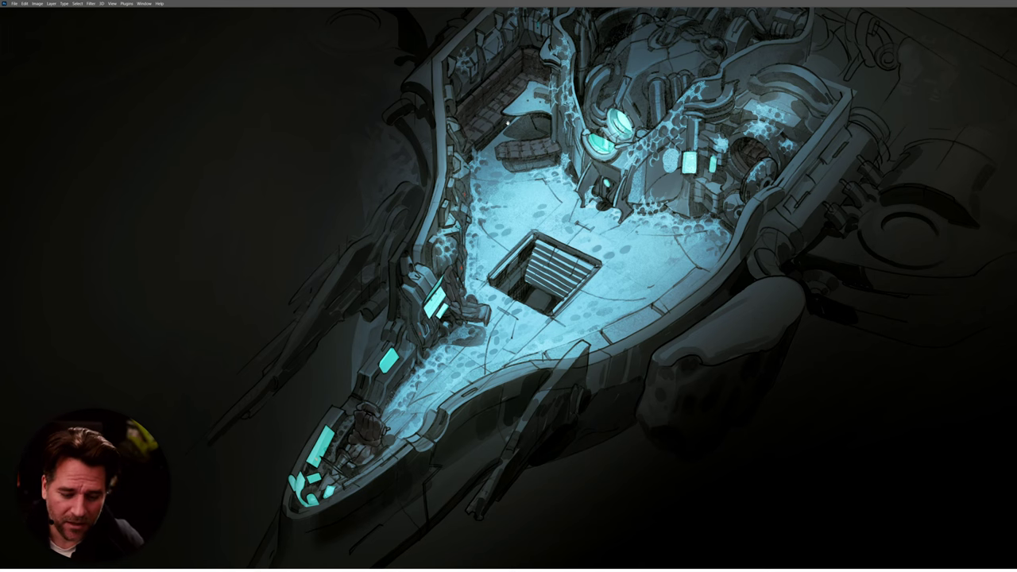
# - Examine the ship interior cutaway painting, including the seating area, engine machinery, round hatch, floor stairwell and cockpit
pyautogui.scroll(3, 517, 140)
pyautogui.scroll(3, 529, 148)
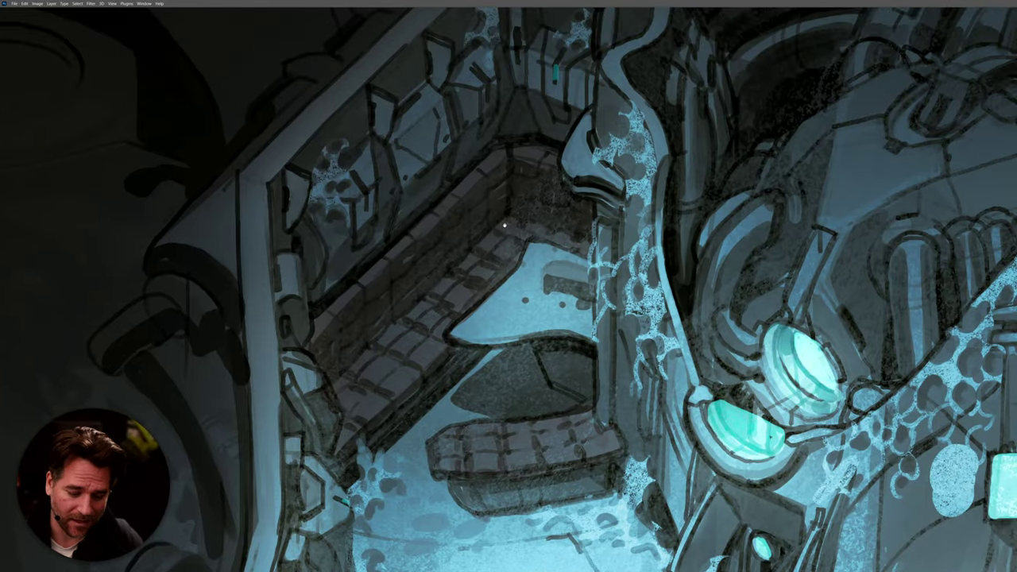
pyautogui.scroll(-2, 397, 131)
pyautogui.scroll(2, 603, 318)
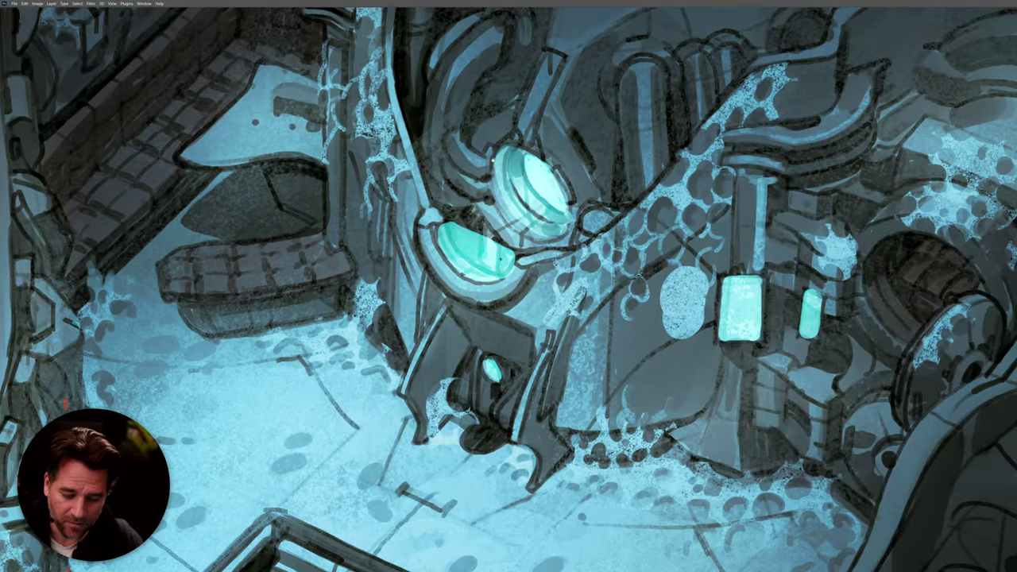
pyautogui.scroll(-5, 659, 159)
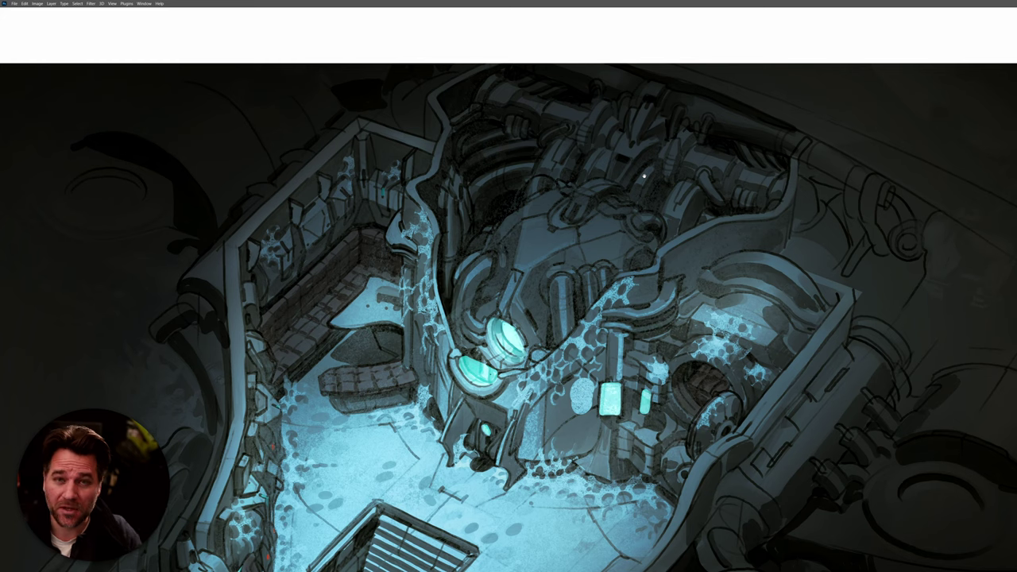
pyautogui.scroll(3, 749, 407)
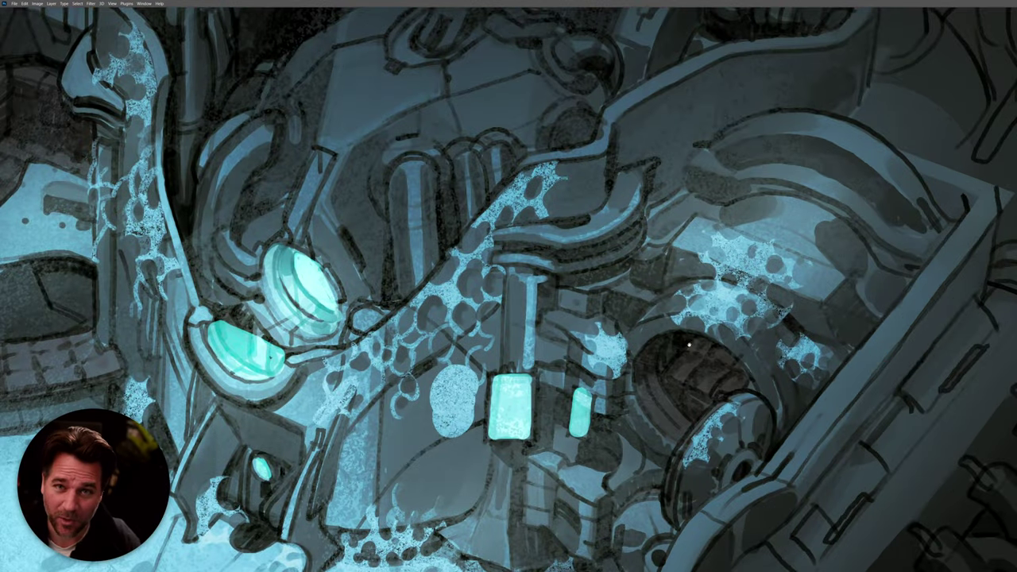
pyautogui.scroll(-4, 667, 389)
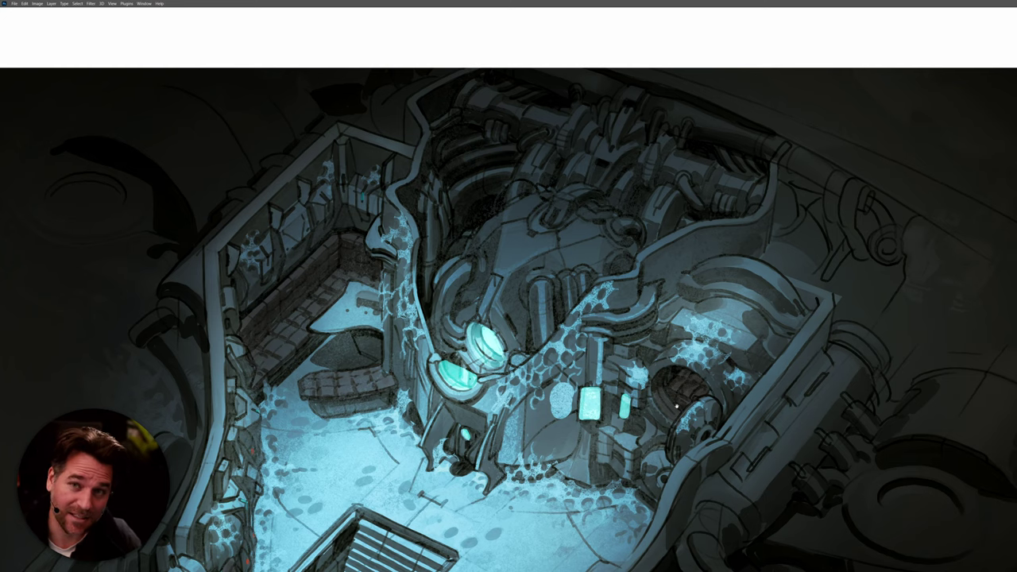
pyautogui.scroll(-5, 509, 317)
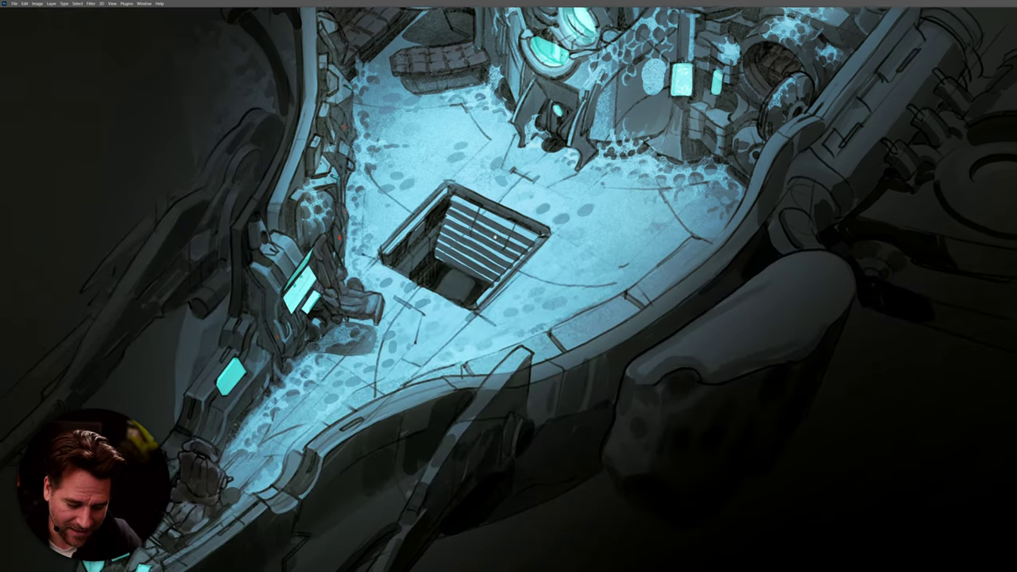
pyautogui.keyDown('alt'); pyautogui.scroll(2, 508, 318); pyautogui.keyUp('alt')
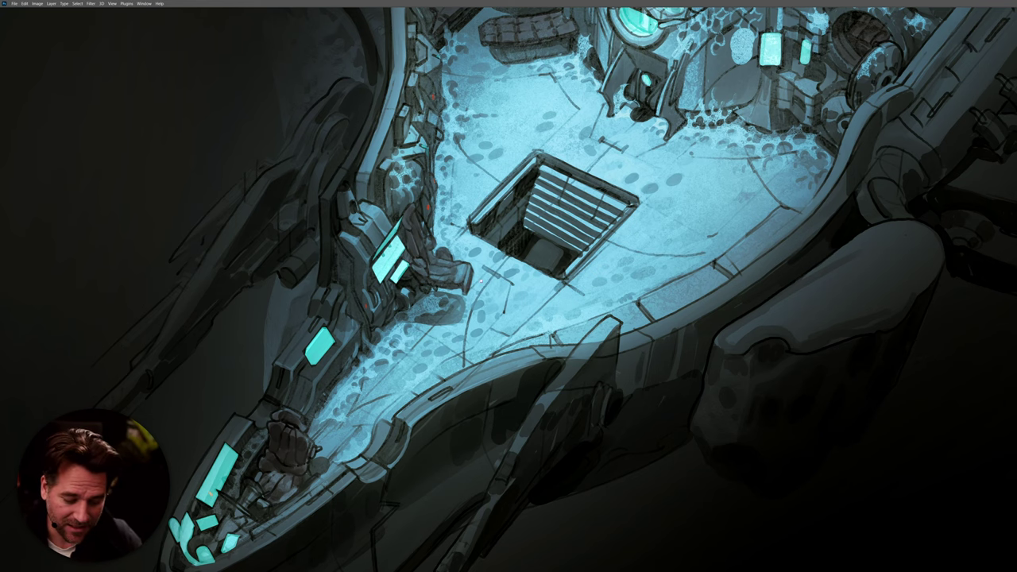
# - View the whole interior cutaway painting and the rock-covered ship renders shown side by side on the white sheet
pyautogui.keyDown('alt'); pyautogui.scroll(-5, 509, 318); pyautogui.keyUp('alt')
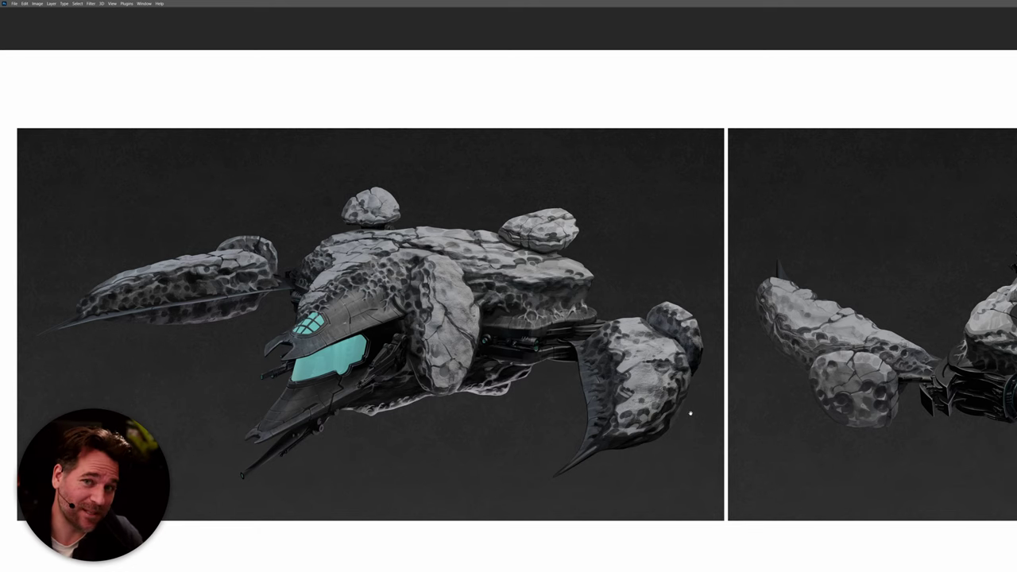
pyautogui.moveTo(767, 385); pyautogui.dragTo(489, 375)
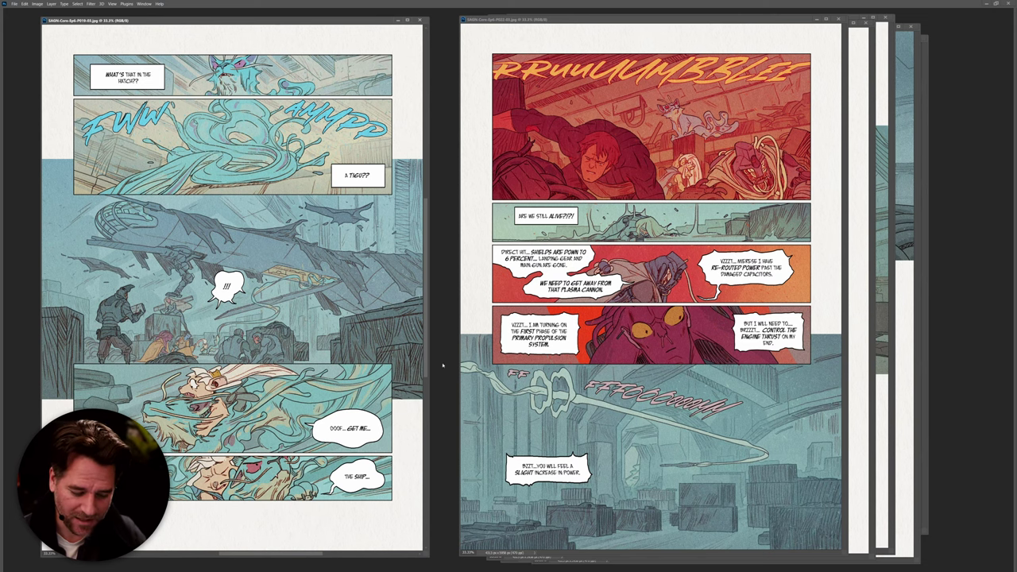
# - Review the comic pages of the ship's hangar escape and the Talon 5, moving each viewed page window onto the first stack
pyautogui.moveTo(603, 21); pyautogui.dragTo(225, 22)
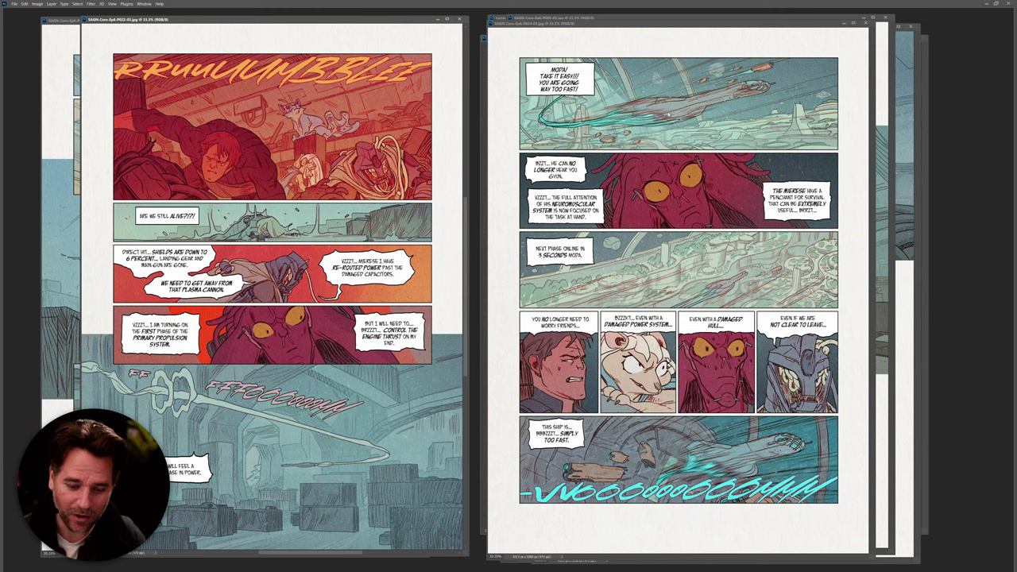
pyautogui.moveTo(411, 19); pyautogui.dragTo(573, 18)
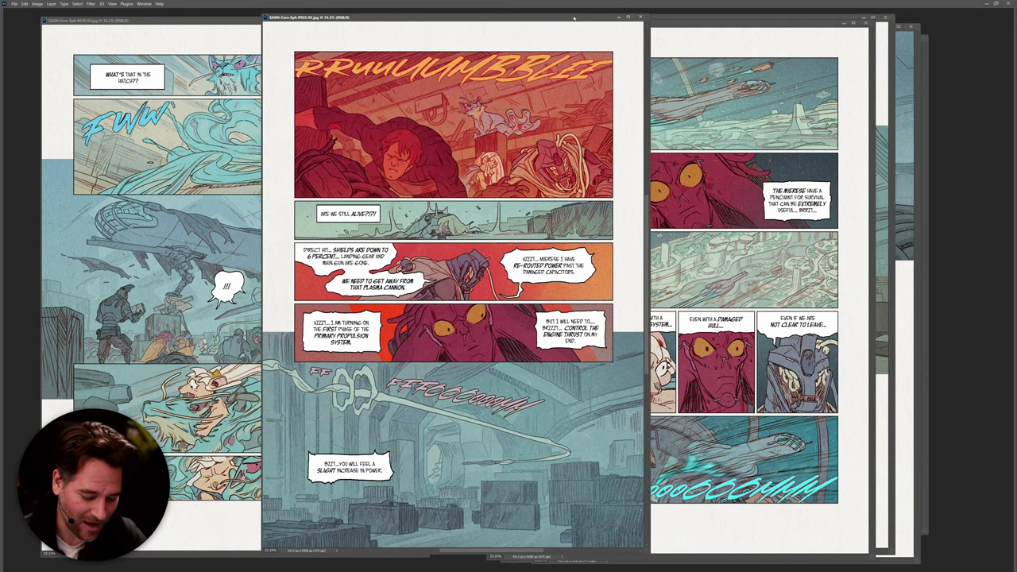
pyautogui.moveTo(574, 18); pyautogui.dragTo(501, 18)
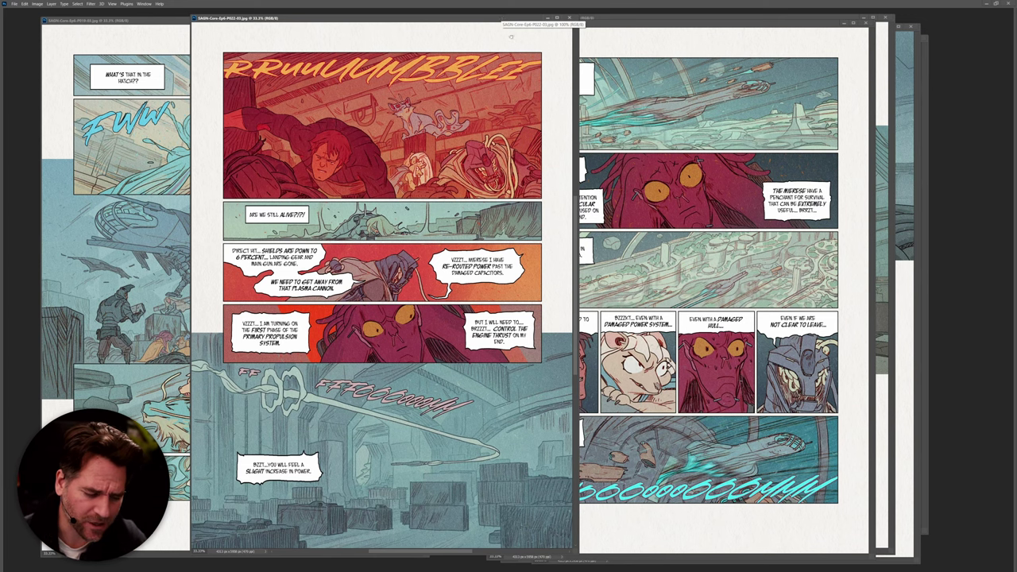
pyautogui.moveTo(499, 18); pyautogui.dragTo(363, 16)
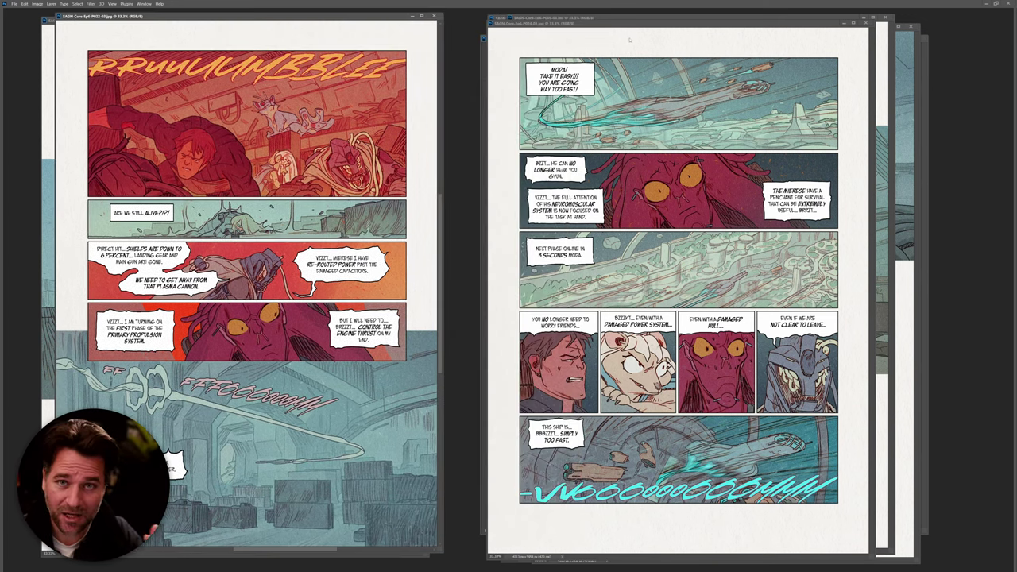
pyautogui.moveTo(639, 22); pyautogui.dragTo(212, 27)
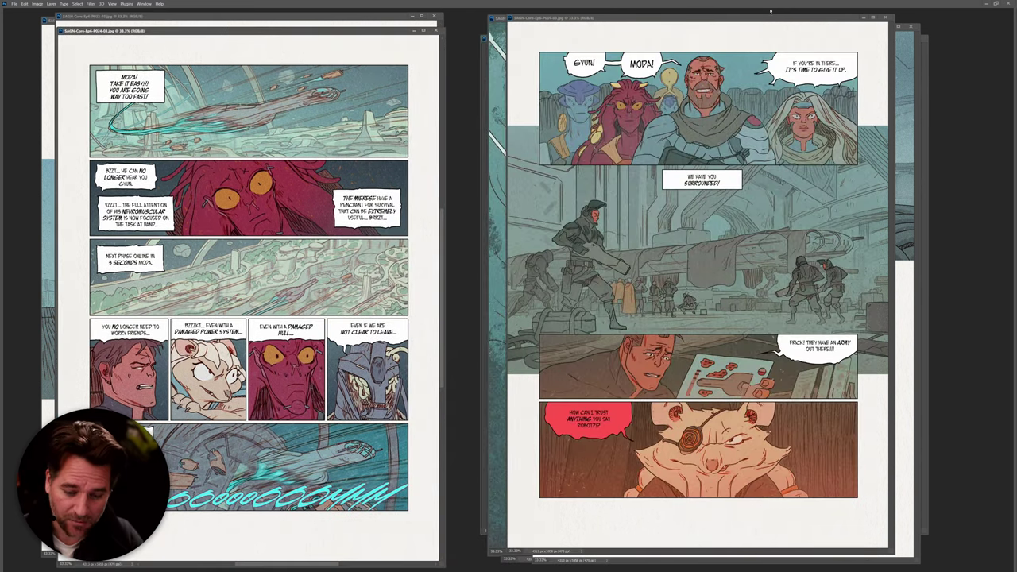
pyautogui.moveTo(765, 22); pyautogui.dragTo(327, 29)
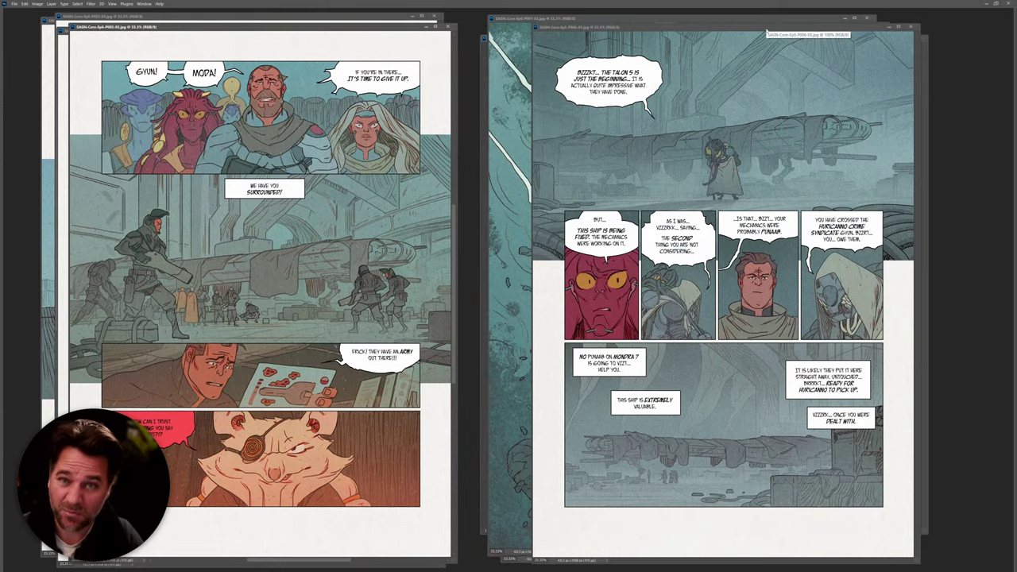
pyautogui.moveTo(766, 32); pyautogui.dragTo(286, 34)
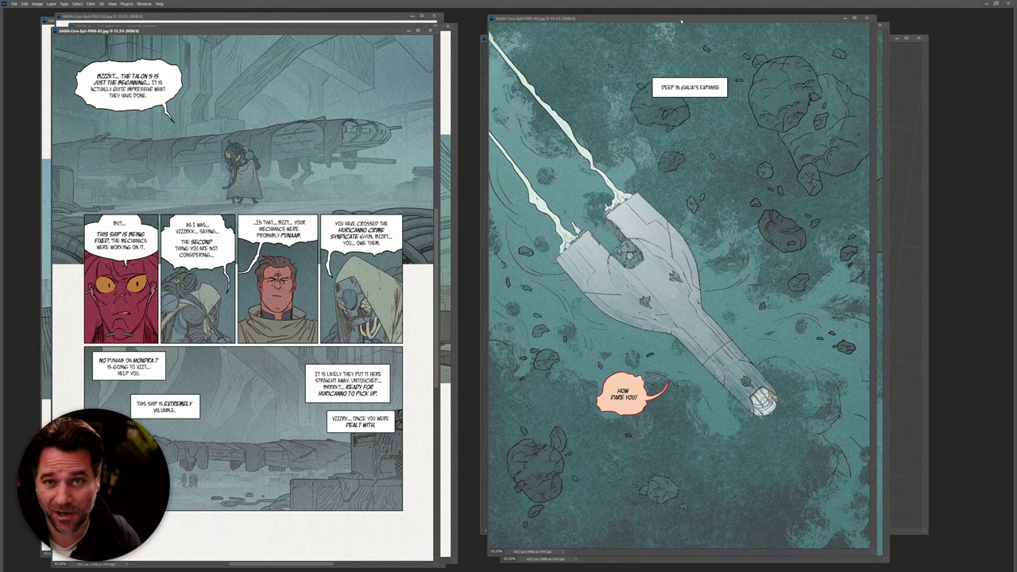
# - Review the two asteroid-field ship pages and the orange "THAA-THOOM" page, moving each aside to uncover the grey model screenshot
pyautogui.moveTo(712, 14); pyautogui.dragTo(329, 29)
pyautogui.moveTo(293, 25); pyautogui.dragTo(297, 22)
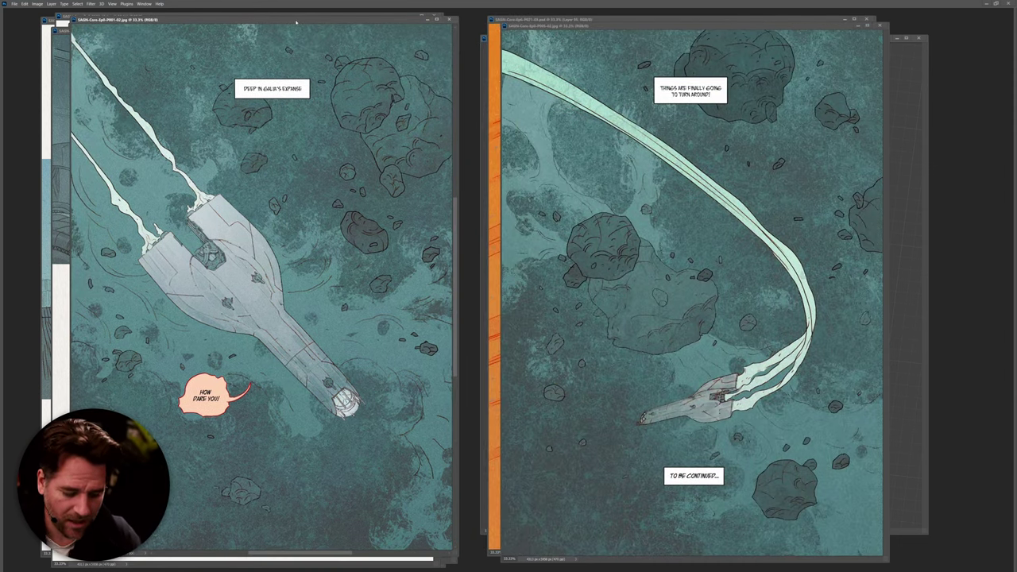
pyautogui.moveTo(742, 26); pyautogui.dragTo(305, 21)
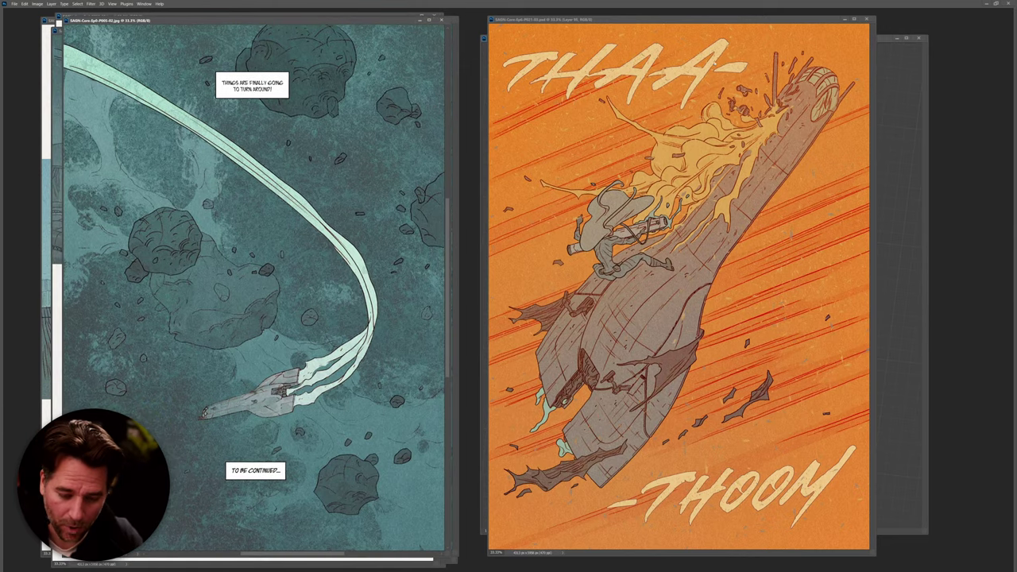
pyautogui.moveTo(720, 21); pyautogui.dragTo(291, 23)
# - Turn the grey ship model screenshot into black line art with the Find Edges filter and desaturation
pyautogui.moveTo(795, 38); pyautogui.dragTo(798, 42)
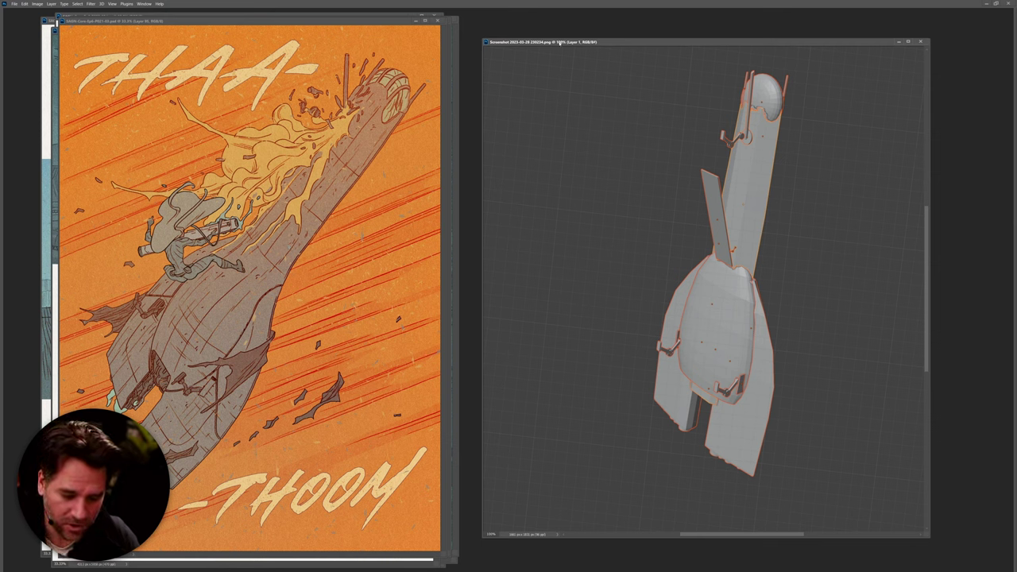
pyautogui.click(91, 4)
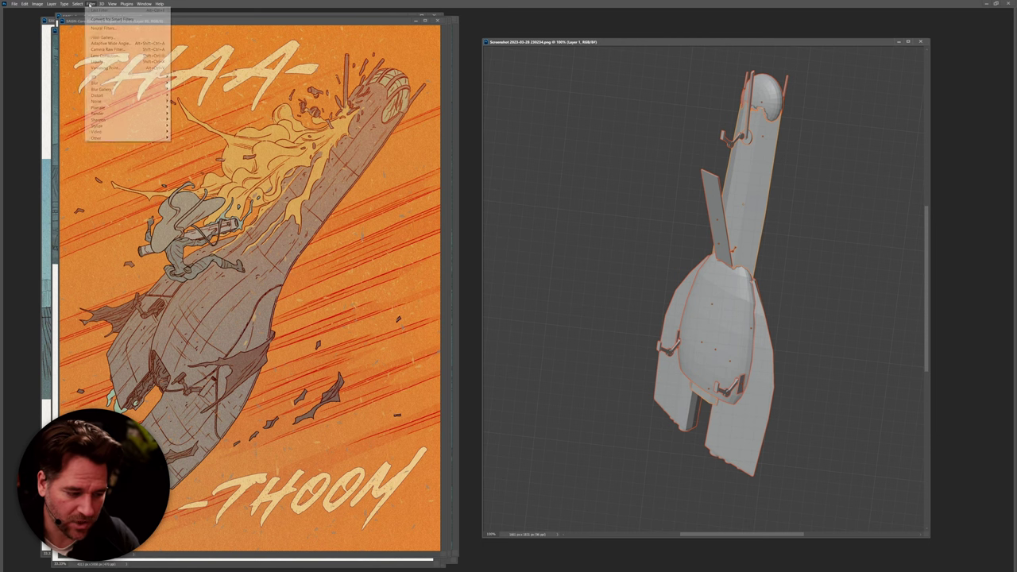
pyautogui.moveTo(128, 125)
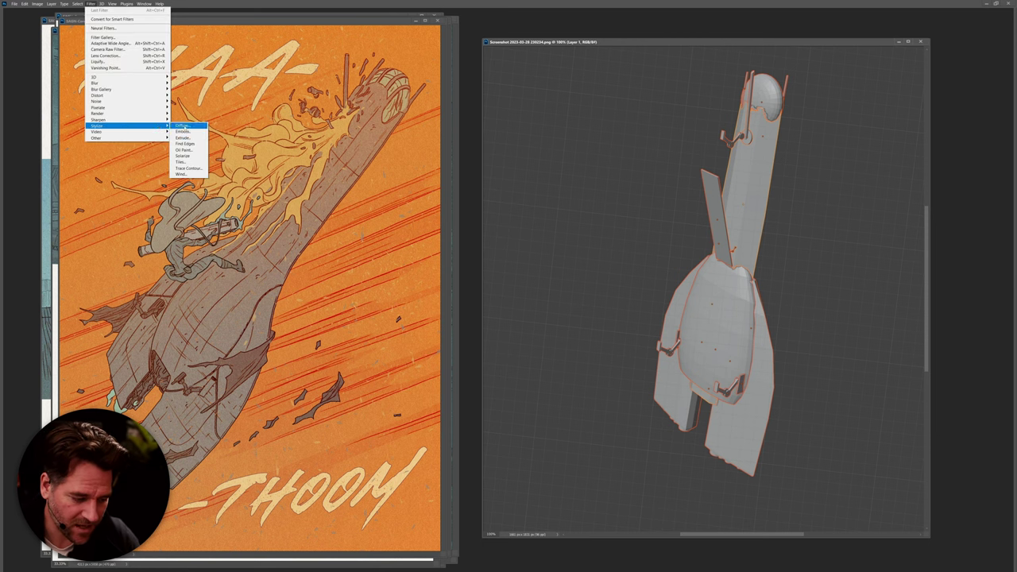
pyautogui.click(184, 143)
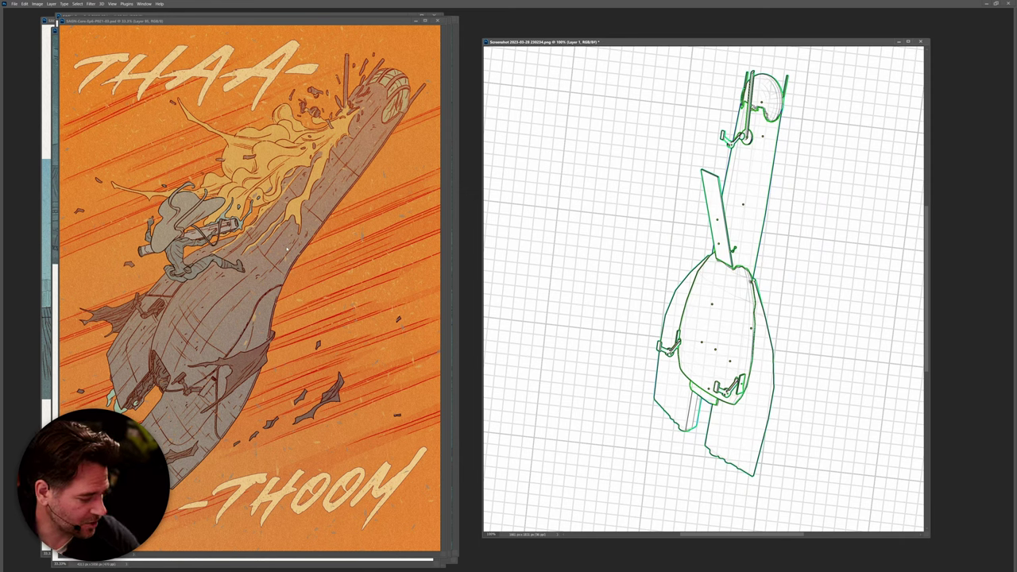
pyautogui.hotkey('shift', 'ctrl', 'u')
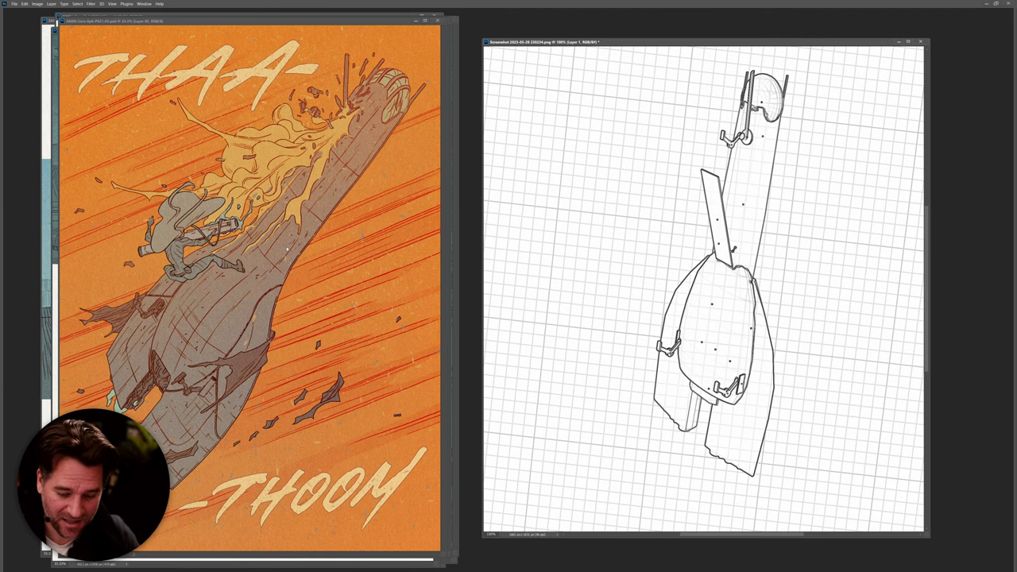
# - Copy the ship line art onto the orange "THAA-THOOM" page, then enlarge and rotate it towards the painted ship's diagonal
pyautogui.moveTo(649, 384)
pyautogui.mouseDown()
pyautogui.moveTo(551, 365)
pyautogui.moveTo(351, 366)
pyautogui.moveTo(370, 361)
pyautogui.moveTo(267, 323)
pyautogui.mouseUp()
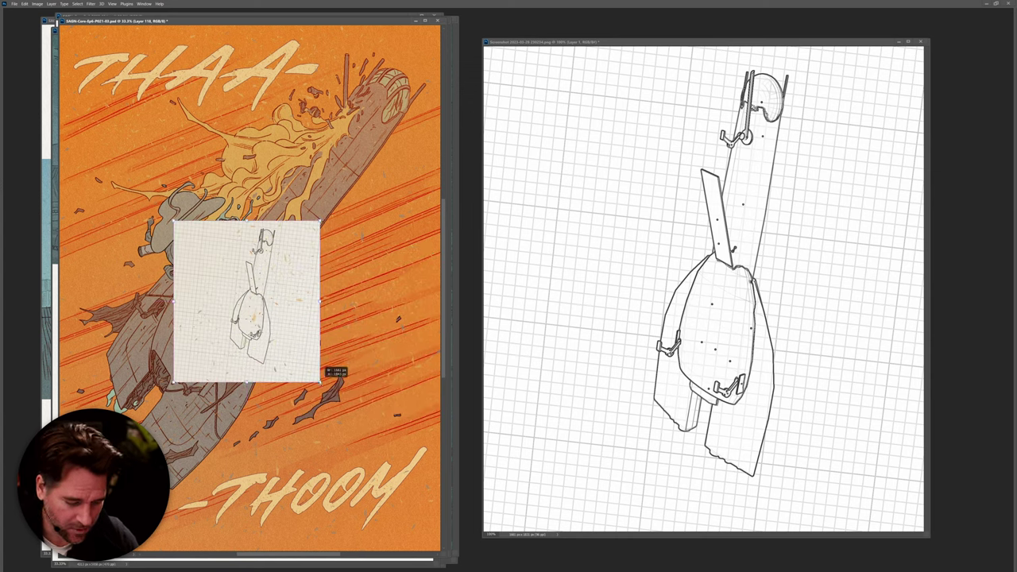
pyautogui.moveTo(348, 382)
pyautogui.mouseDown()
pyautogui.moveTo(284, 415)
pyautogui.moveTo(312, 478)
pyautogui.mouseUp()
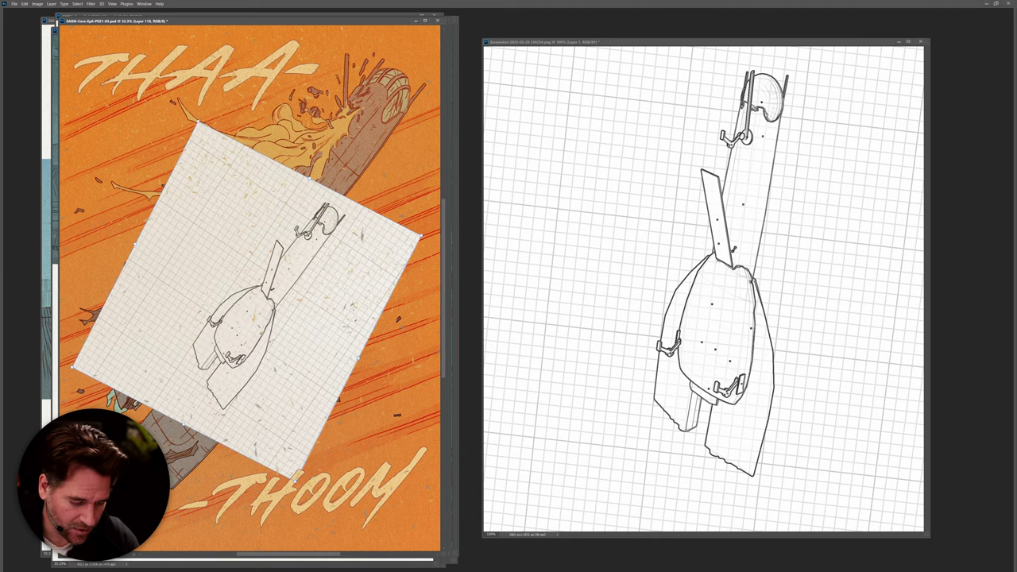
pyautogui.press('Return')
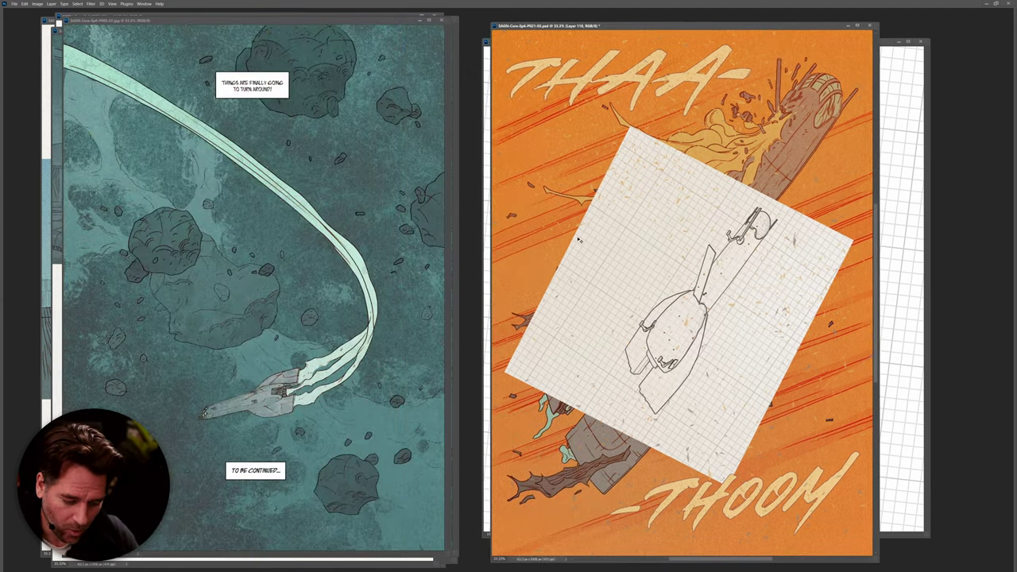
# - Move the "To be continued" page aside and bring the red "RRUUUUMBBLEE" comic page to the front
pyautogui.moveTo(265, 22); pyautogui.dragTo(640, 17)
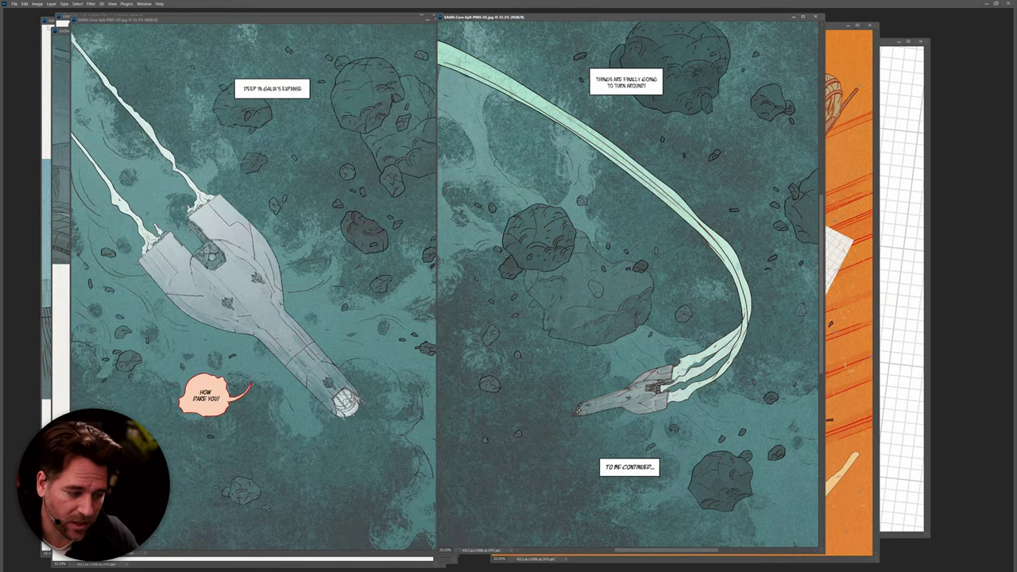
pyautogui.click(46, 30)
pyautogui.moveTo(218, 24); pyautogui.dragTo(248, 45)
pyautogui.click(119, 19)
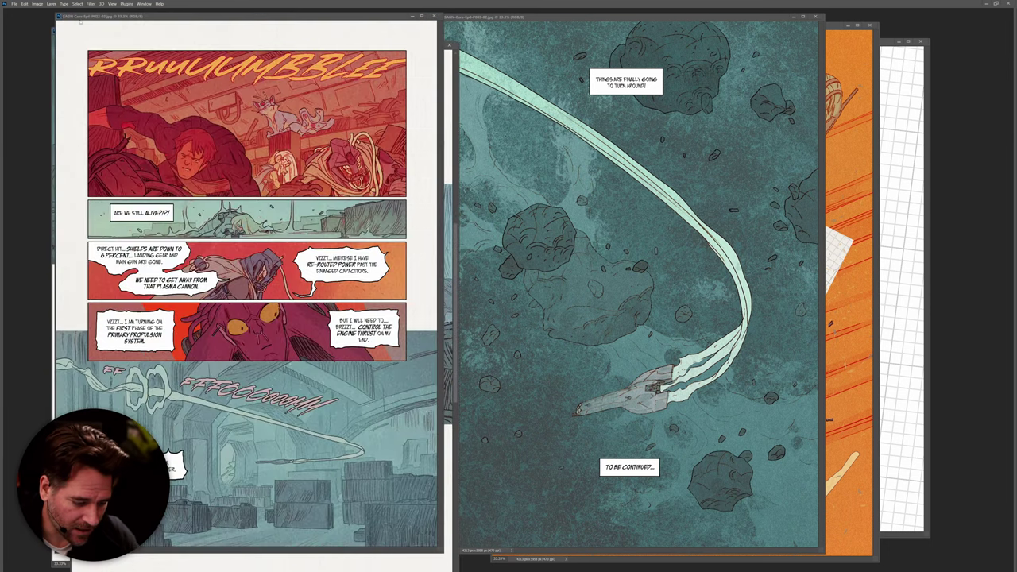
# - Examine the small ship flying through the hangar in the last panel of the "RRUUUUMBBLEE" page up close
pyautogui.moveTo(119, 19); pyautogui.dragTo(147, 21)
pyautogui.hotkey('ctrl', '+')
pyautogui.hotkey('ctrl', '+')
pyautogui.hotkey('ctrl', '+')
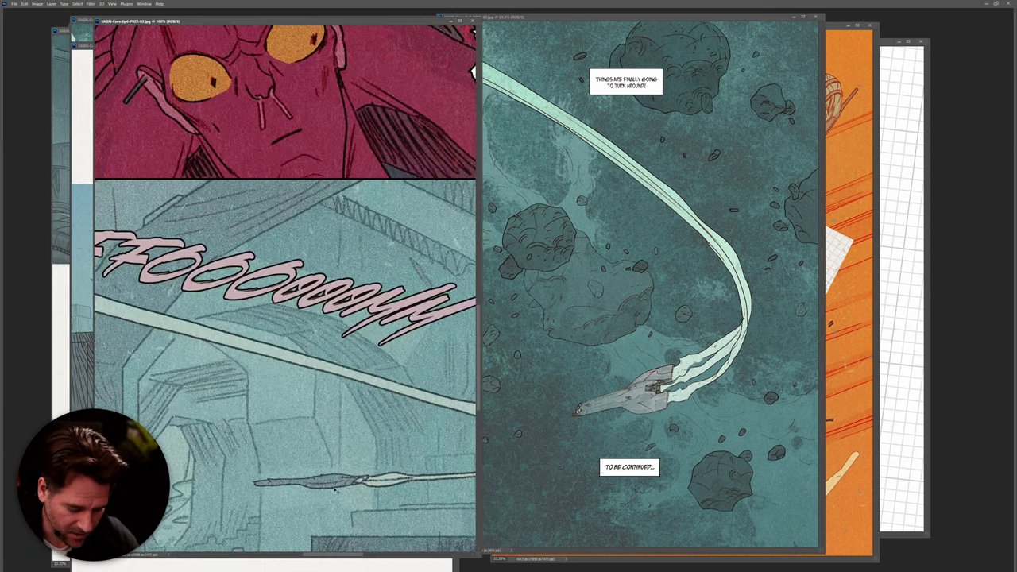
pyautogui.hotkey('ctrl', '+')
pyautogui.hotkey('ctrl', '+')
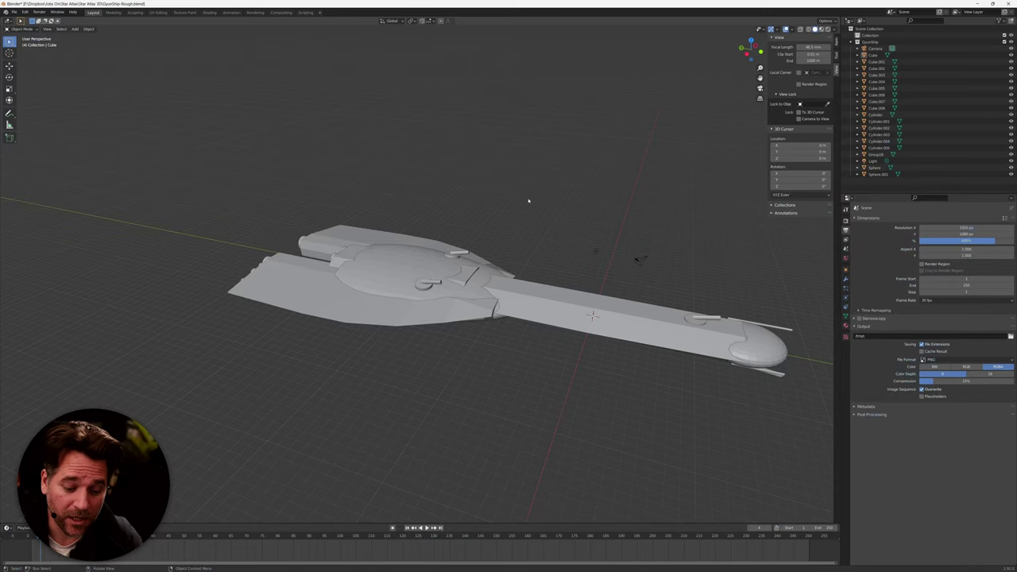
# - Try to move the rounded nose sphere up and away from the front of the ship model in Blender
pyautogui.moveTo(529, 200)
pyautogui.mouseDown(button='middle')
pyautogui.moveTo(549, 229)
pyautogui.moveTo(508, 238)
pyautogui.moveTo(419, 203)
pyautogui.moveTo(476, 215)
pyautogui.moveTo(517, 199)
pyautogui.moveTo(526, 220)
pyautogui.moveTo(519, 212)
pyautogui.mouseUp(button='middle')
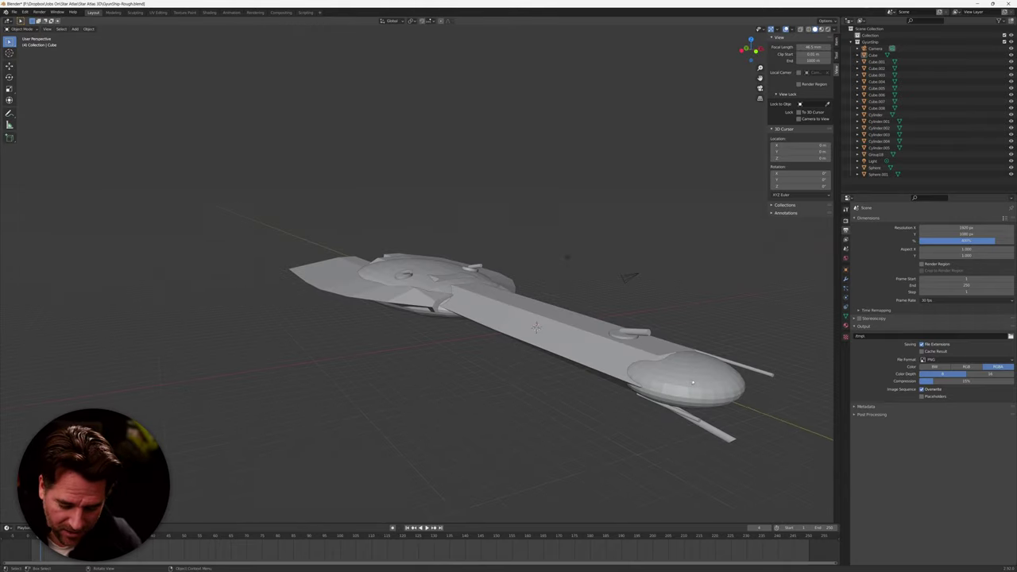
pyautogui.click(689, 378)
pyautogui.press('g')
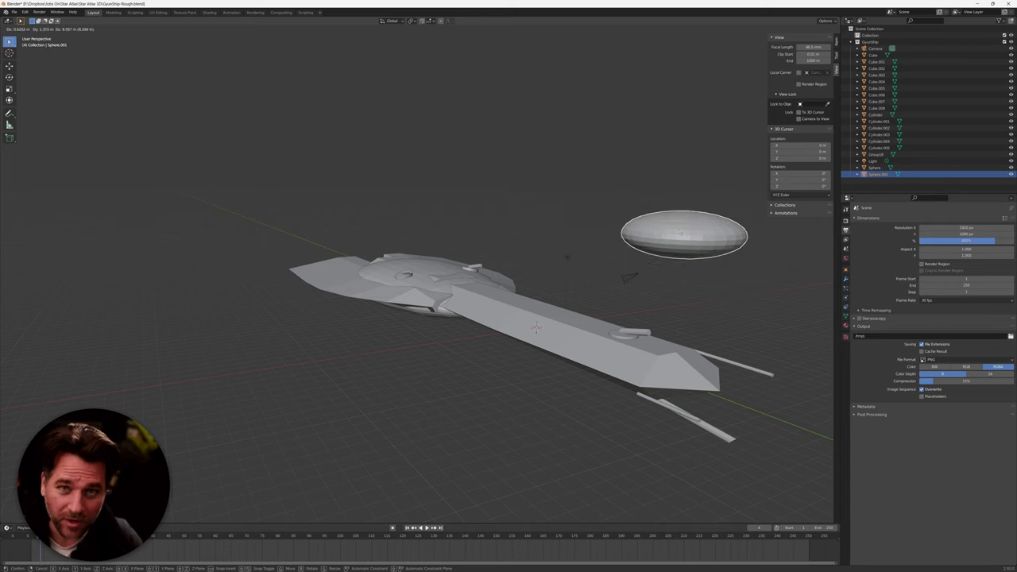
pyautogui.press('Escape')
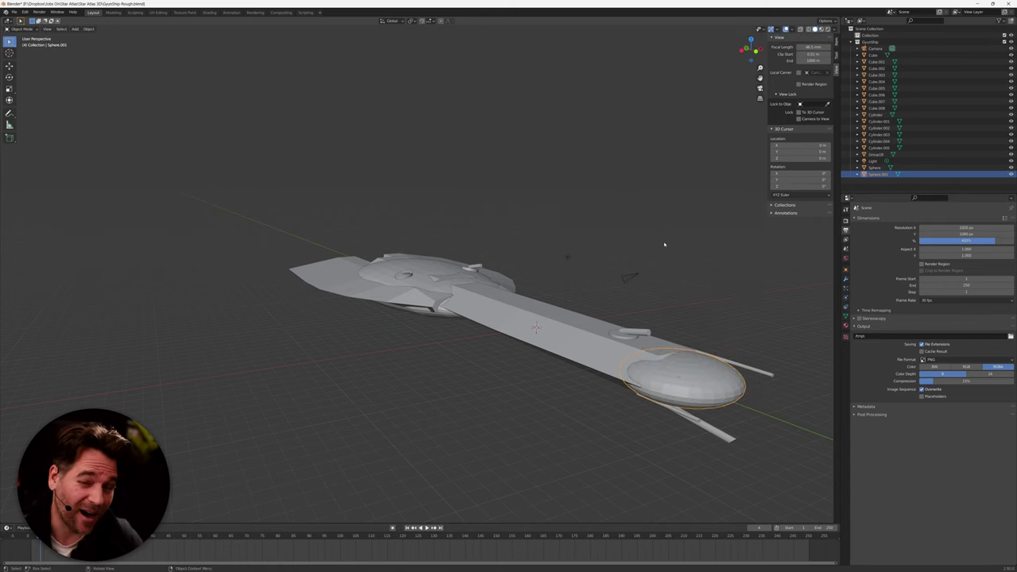
# - Inspect the ship model from its nose to its rear engines, and view the rough comic page sketch in Photoshop
pyautogui.moveTo(643, 253); pyautogui.dragTo(676, 266, button='middle')
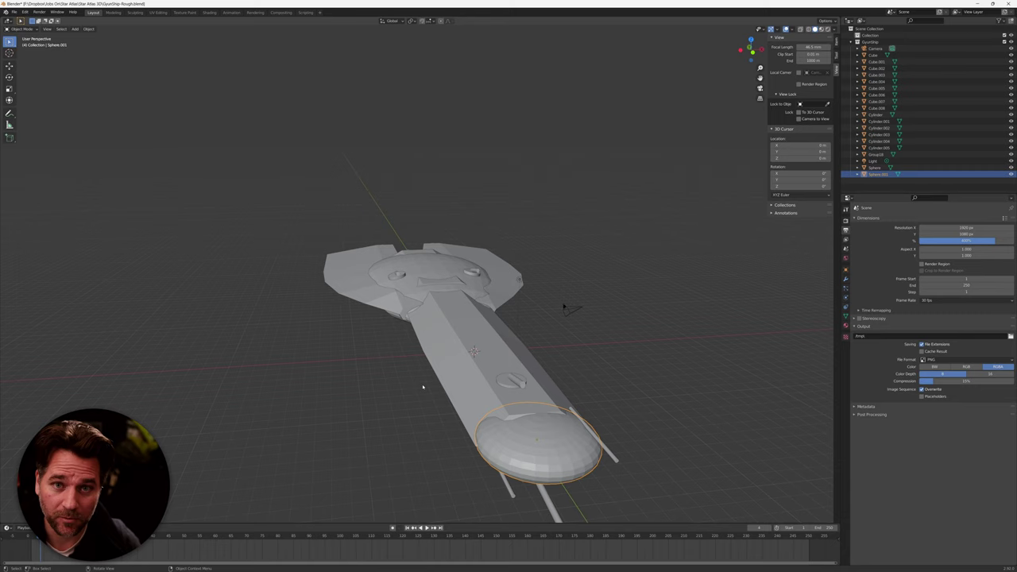
pyautogui.moveTo(544, 364); pyautogui.dragTo(514, 315, button='middle')
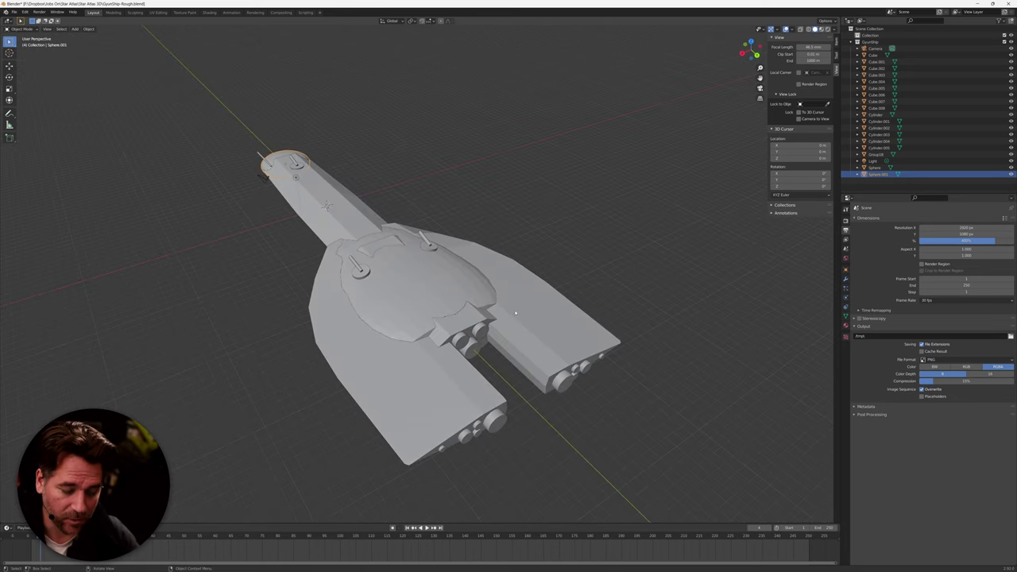
pyautogui.scroll(2, 515, 314)
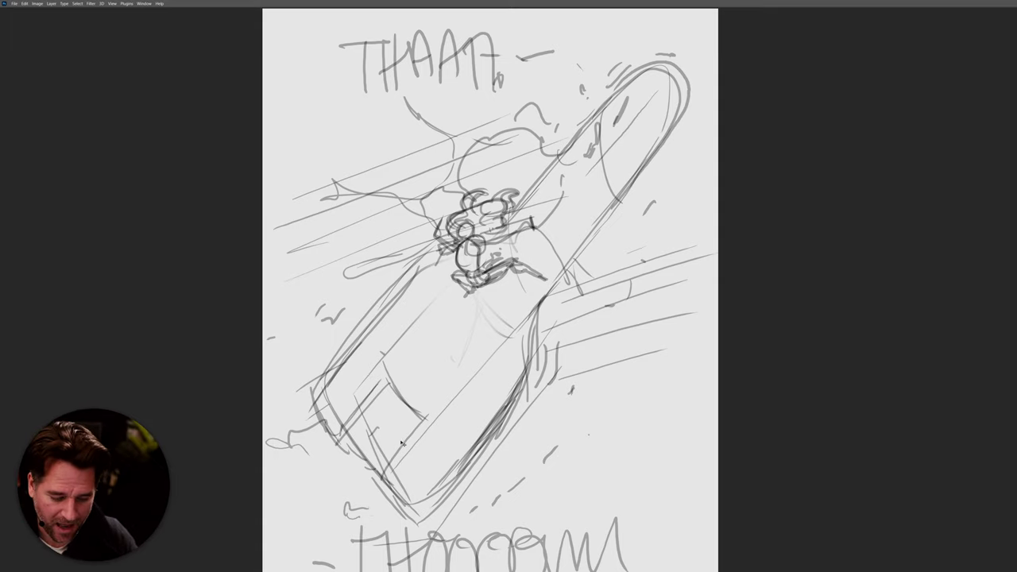
pyautogui.press('f')
pyautogui.press('f')
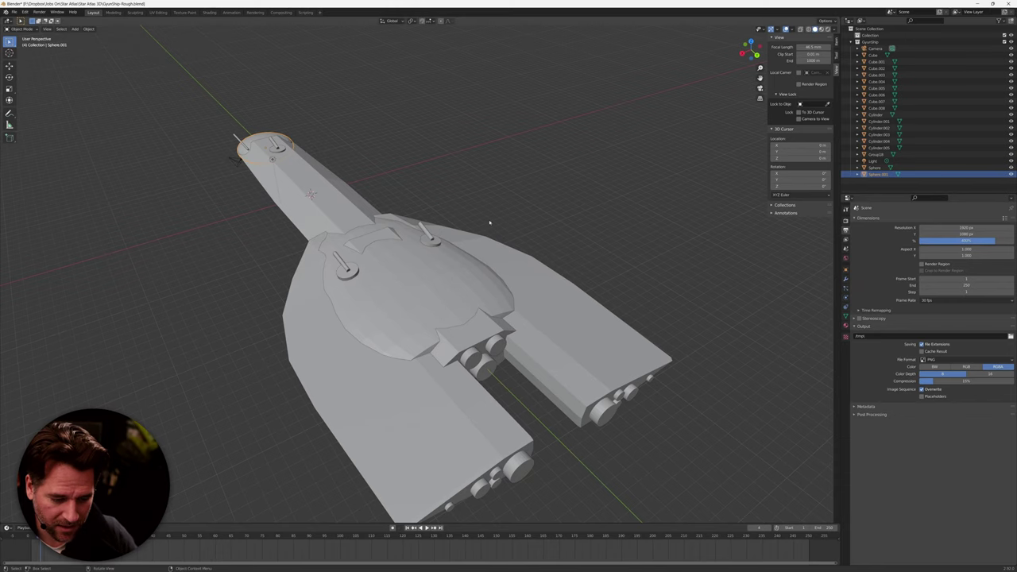
# - Rotate all parts of the ship model together in Blender into the sketch's diagonal pose, with the nose pointing up
pyautogui.moveTo(341, 238); pyautogui.dragTo(416, 233, button='middle')
pyautogui.press('a')
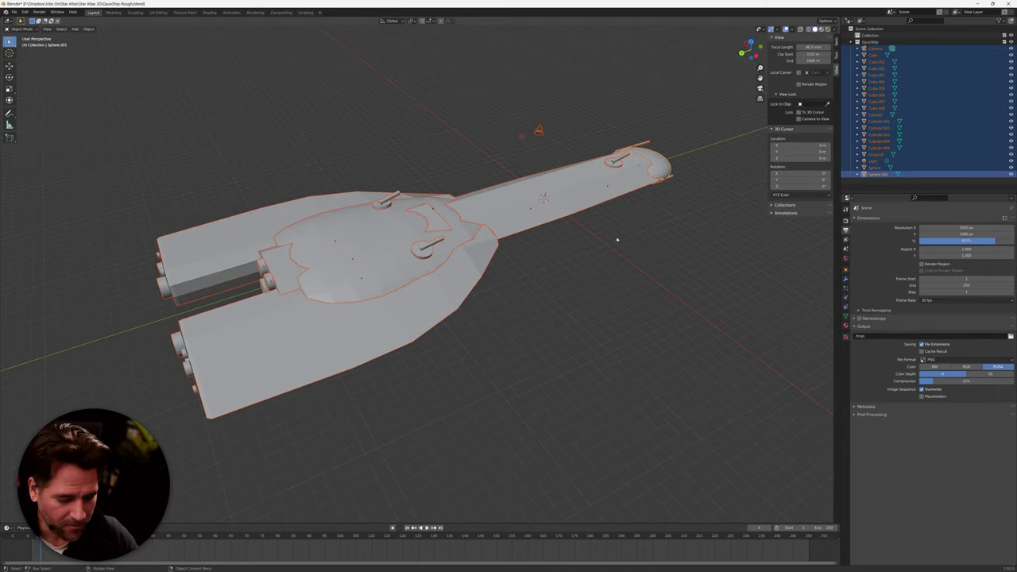
pyautogui.press('r')
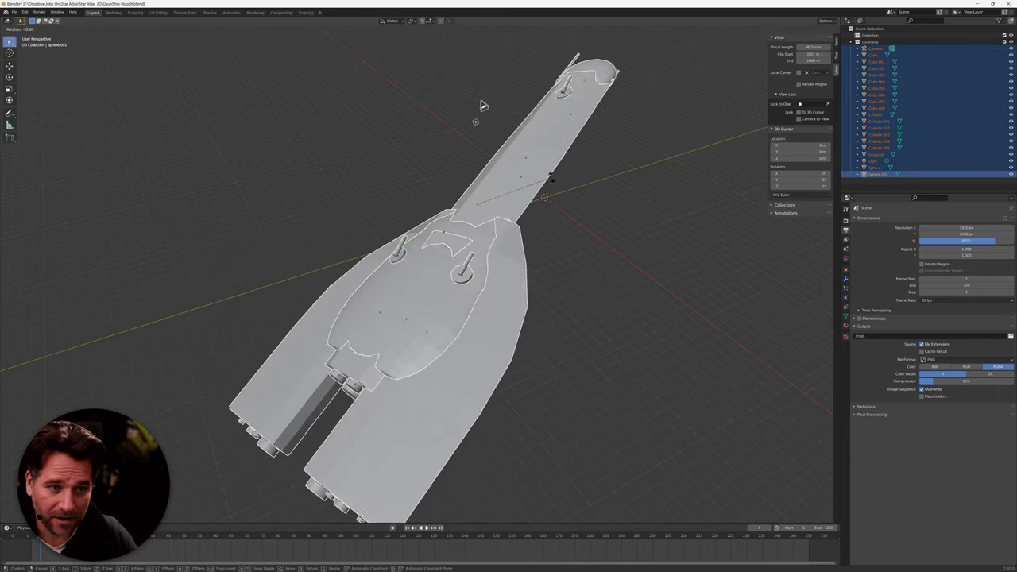
pyautogui.click(476, 103)
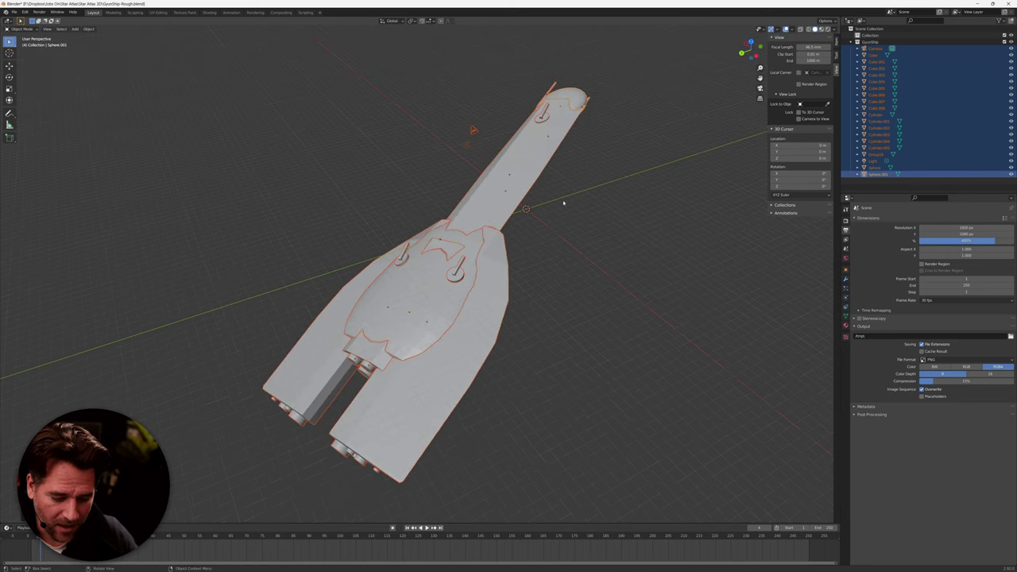
pyautogui.moveTo(563, 204); pyautogui.dragTo(551, 227, button='middle')
pyautogui.scroll(2, 604, 188)
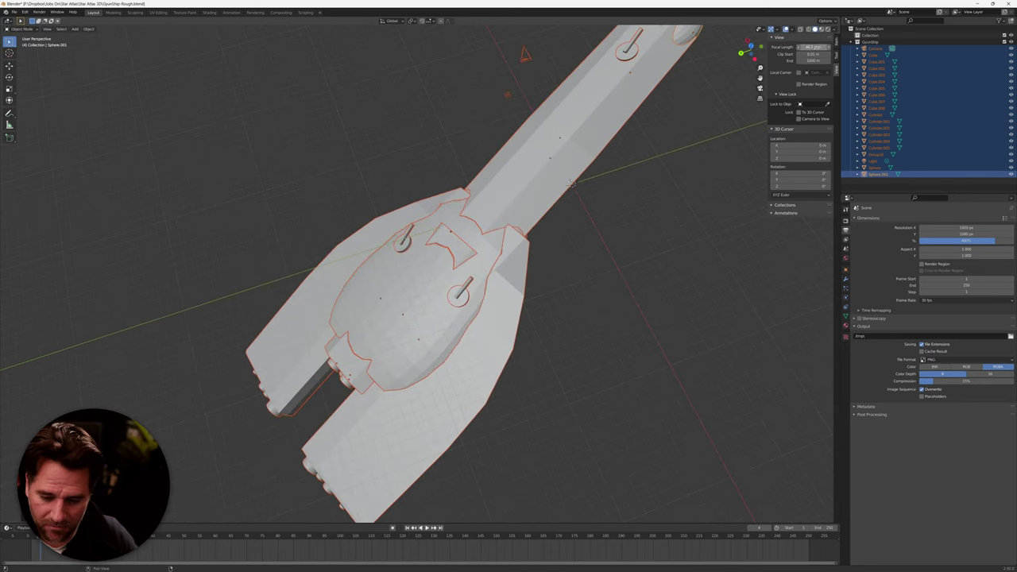
pyautogui.moveTo(619, 193); pyautogui.dragTo(608, 222, button='middle')
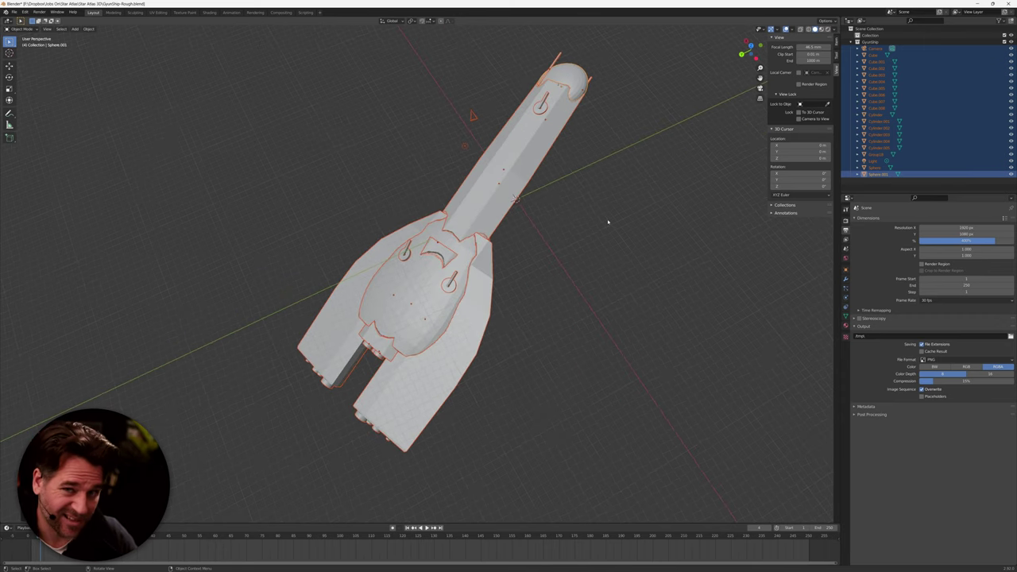
# - Capture a screenshot of the Blender viewport area containing the diagonally posed ship model
pyautogui.press('shift')
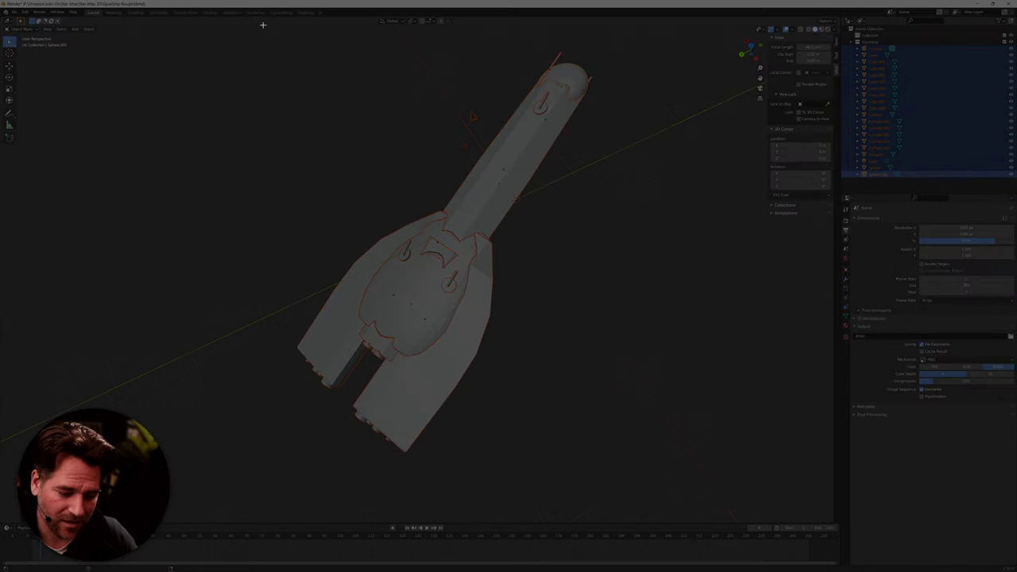
pyautogui.moveTo(253, 22); pyautogui.dragTo(662, 497)
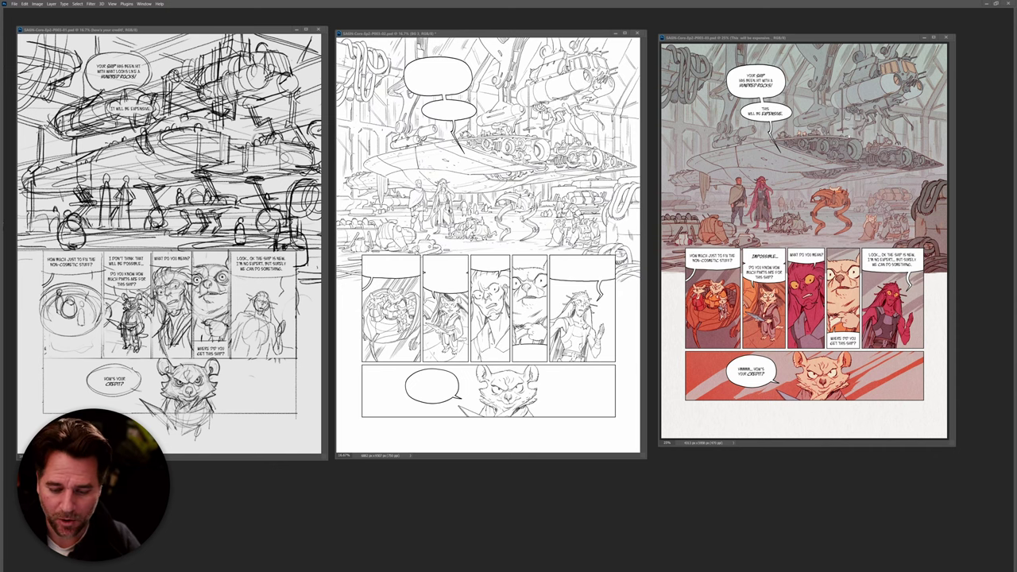
# - View the coloured "Your ship has been hit" page in full screen and examine its large hangar panel up close
pyautogui.click(795, 38)
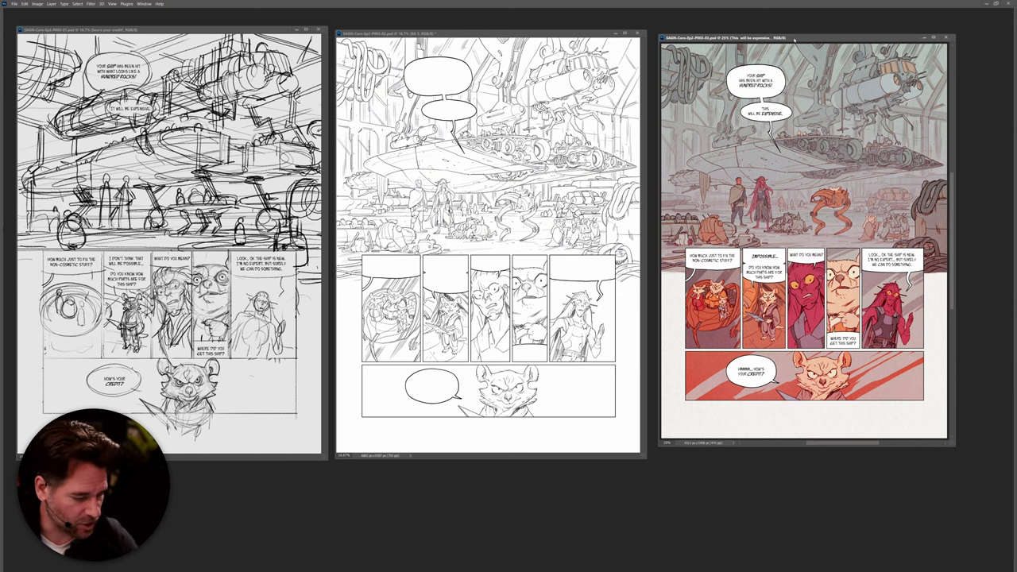
pyautogui.press('f')
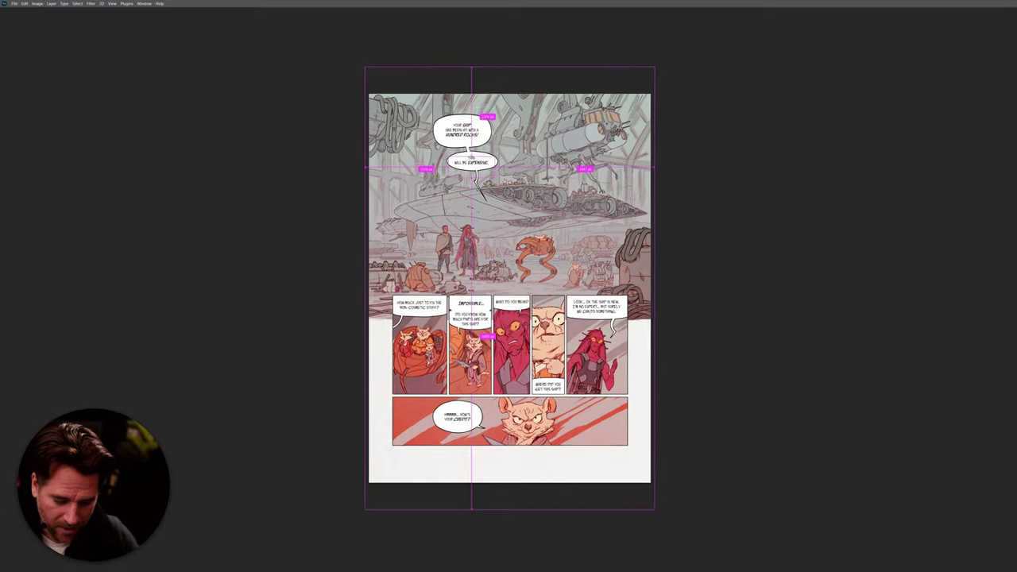
pyautogui.keyDown('alt'); pyautogui.scroll(5, 525, 157); pyautogui.keyUp('alt')
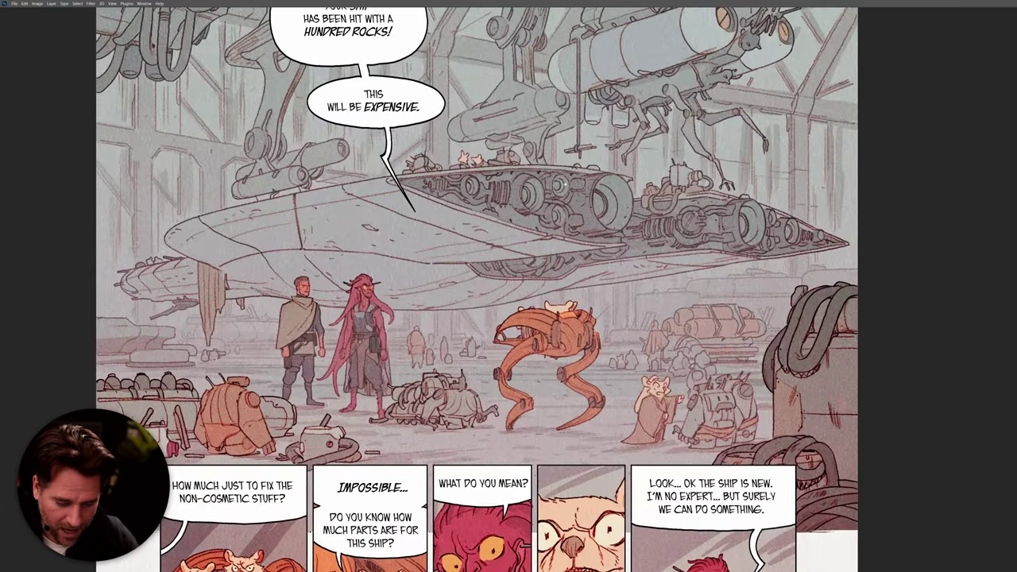
pyautogui.scroll(1, 488, 289)
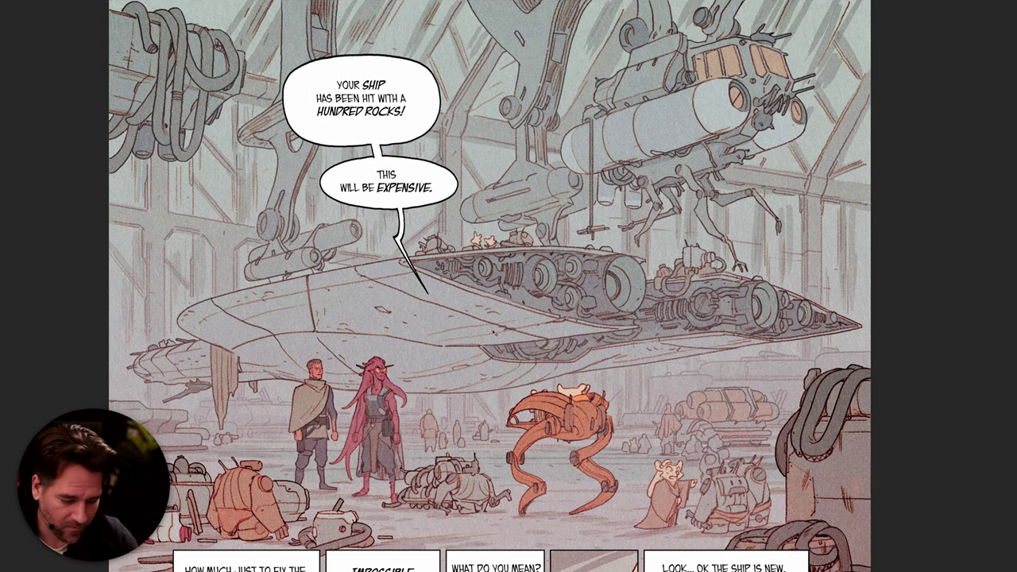
# - Return to the windowed view, place the coloured page over the Blender hangar screenshot, and examine the damaged ship and the hanging machinery
pyautogui.press('f')
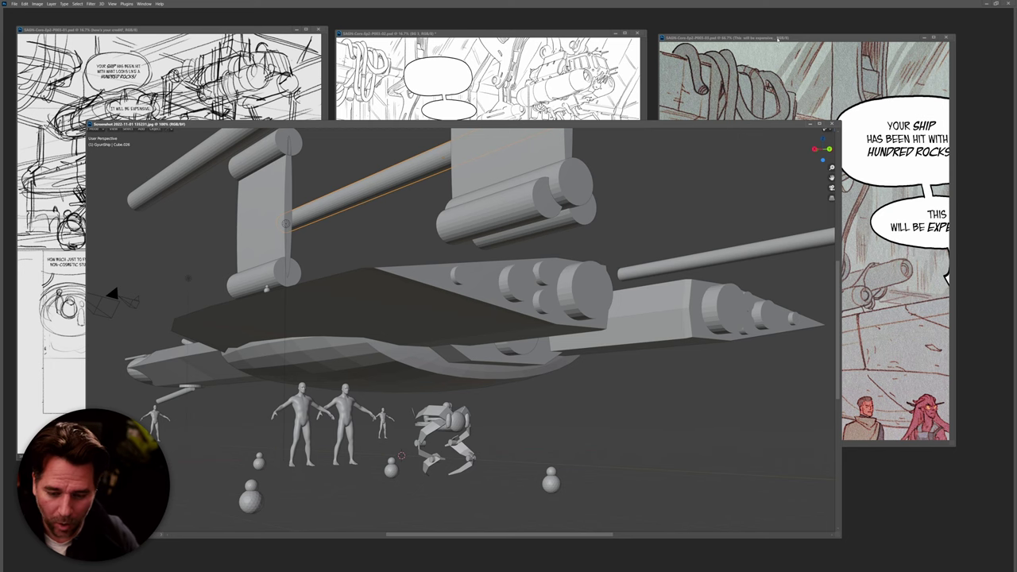
pyautogui.moveTo(705, 38); pyautogui.dragTo(617, 55)
pyautogui.keyDown('ctrl'); pyautogui.hscroll(1, 571, 259); pyautogui.keyUp('ctrl')
pyautogui.moveTo(569, 257); pyautogui.dragTo(55, 256)
pyautogui.scroll(-2, 444, 254)
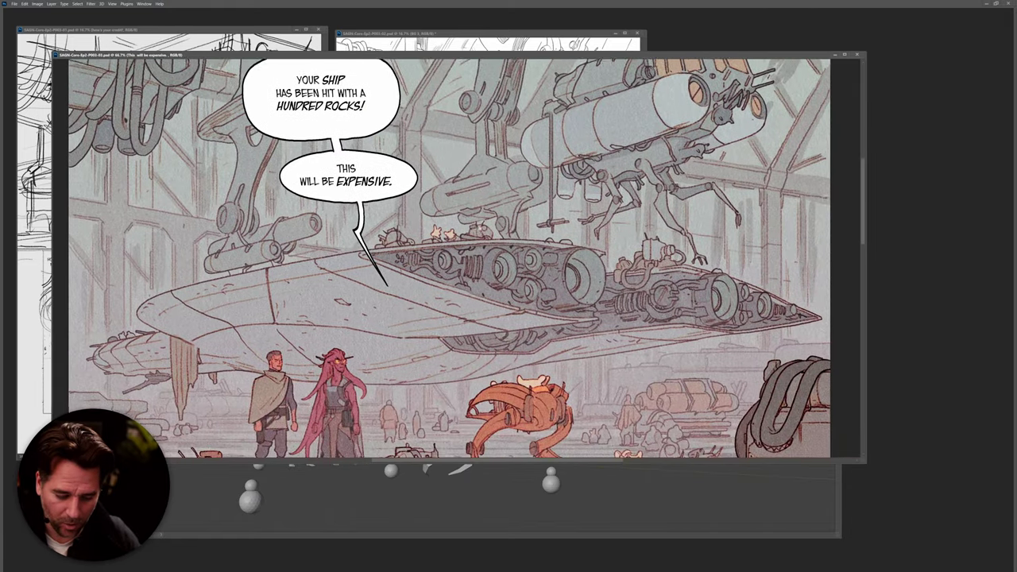
pyautogui.scroll(1, 445, 258)
pyautogui.keyDown('ctrl'); pyautogui.hscroll(1, 445, 258); pyautogui.keyUp('ctrl')
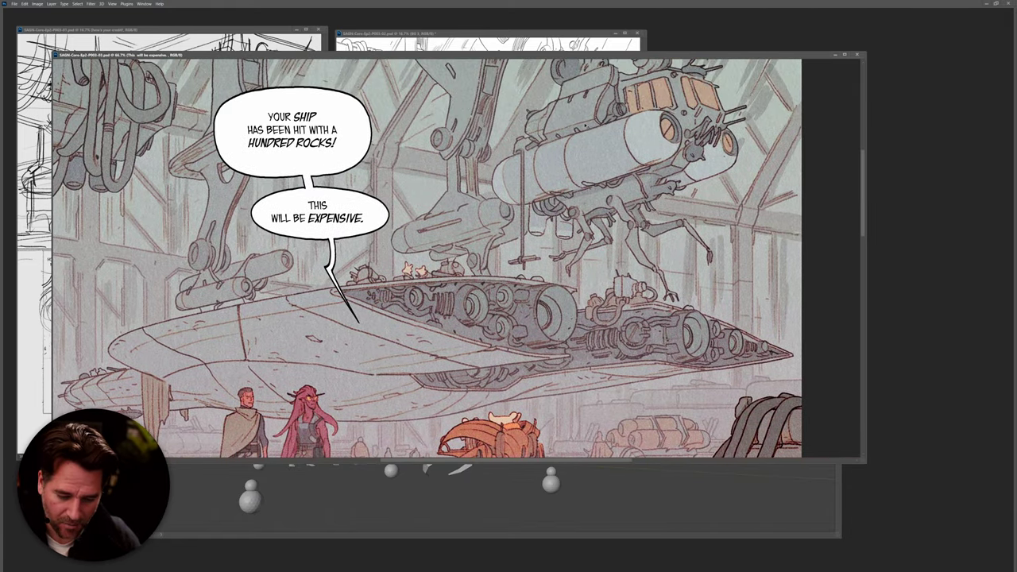
pyautogui.scroll(2, 632, 212)
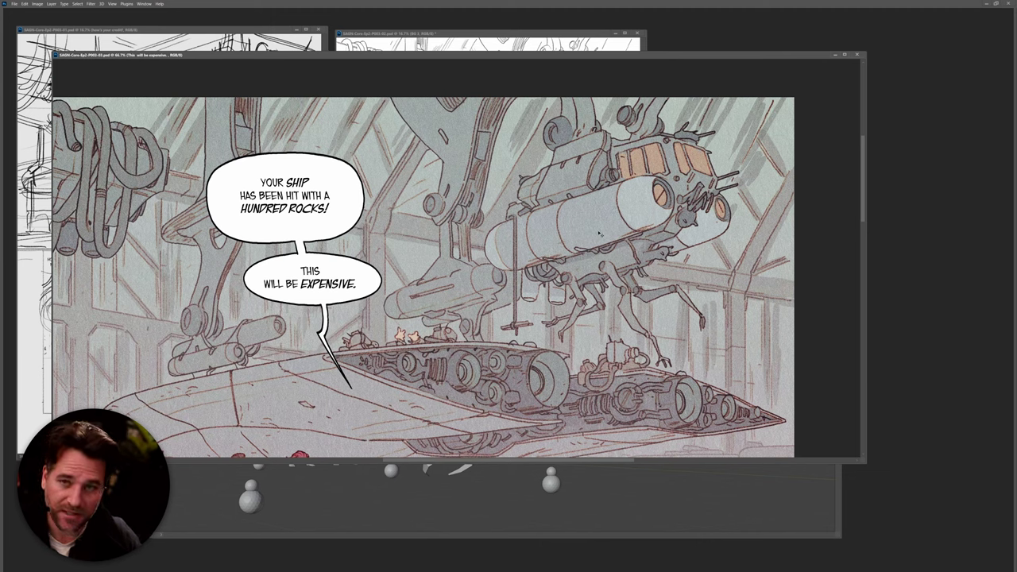
# - Move the coloured page window aside and compare its hangar panel with the rough Blender screenshot
pyautogui.moveTo(539, 50); pyautogui.dragTo(673, 19)
pyautogui.click(463, 217)
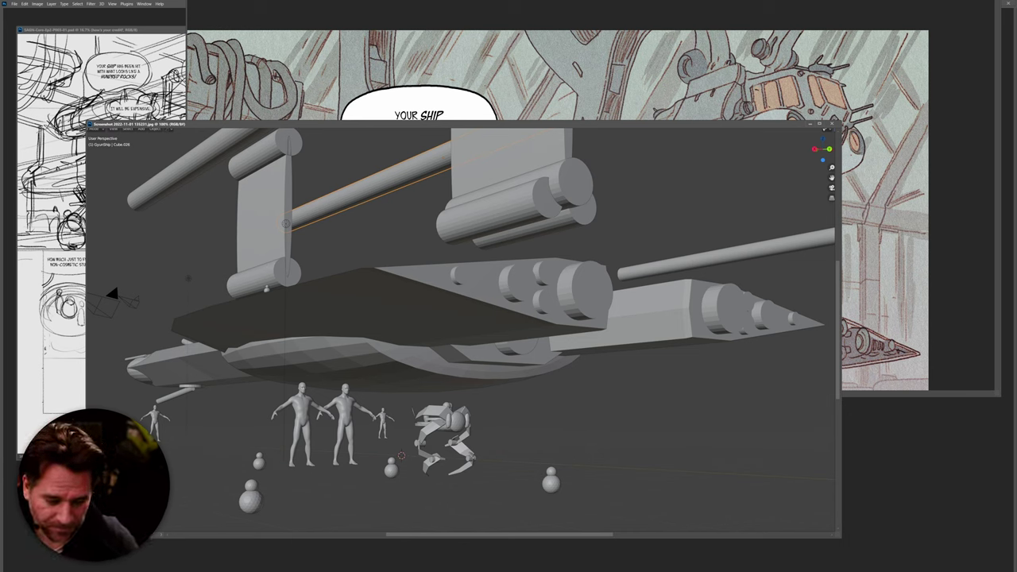
pyautogui.click(521, 23)
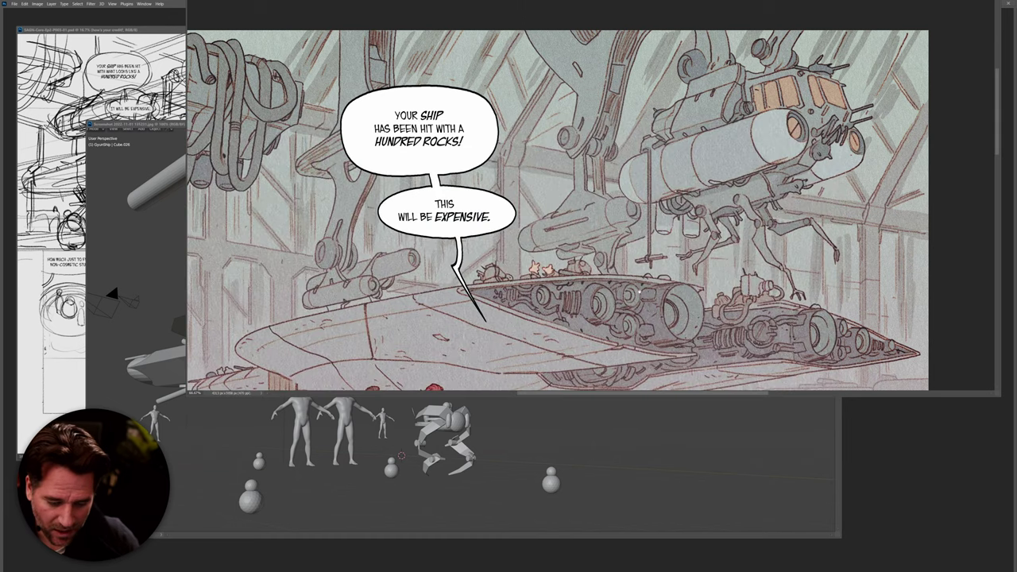
# - Examine the figures, orange walker and foreground clutter below the ship in the coloured hangar panel
pyautogui.scroll(-5, 664, 230)
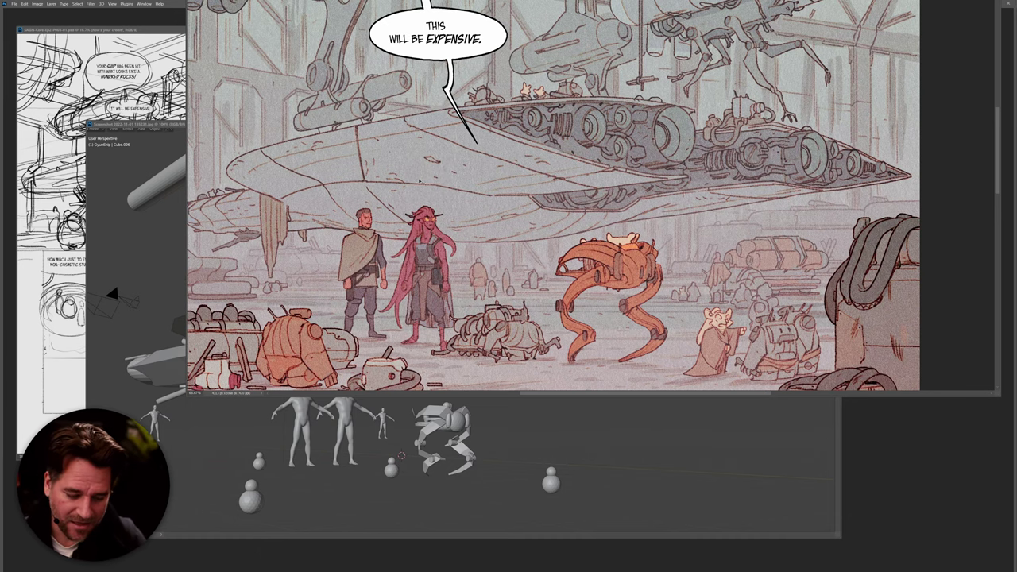
pyautogui.moveTo(442, 151); pyautogui.dragTo(512, 151)
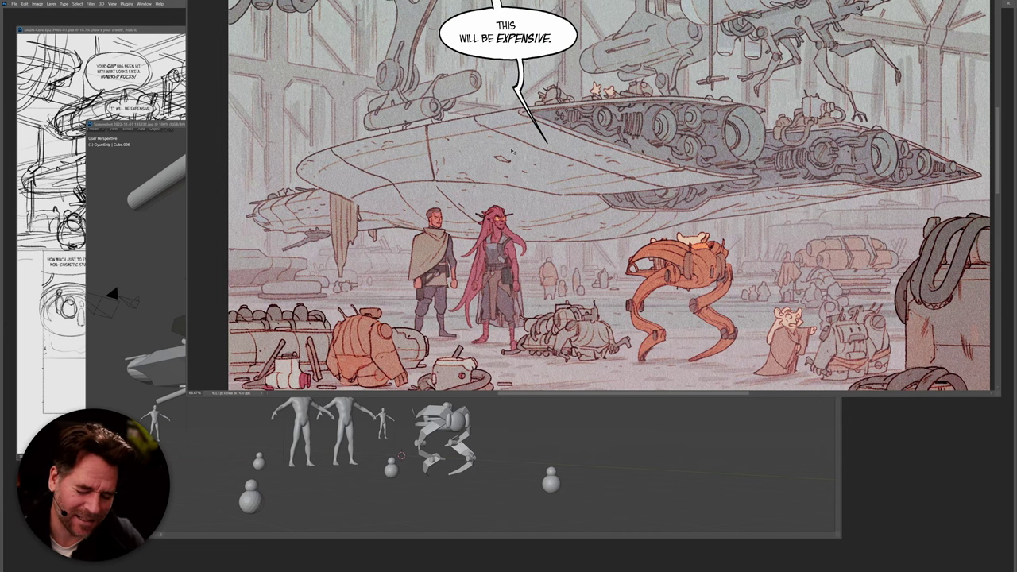
pyautogui.scroll(-3, 611, 198)
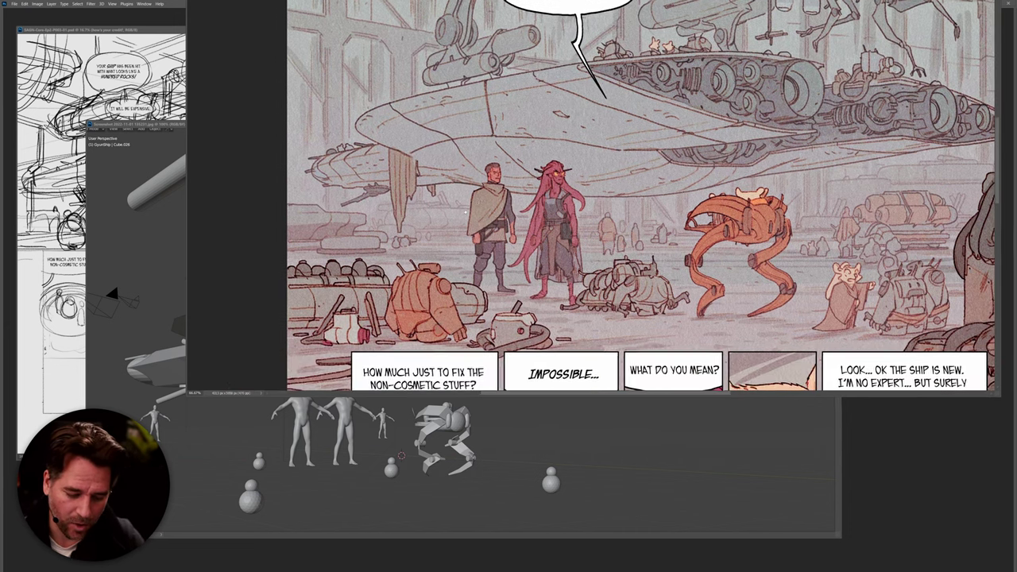
pyautogui.scroll(-3, 546, 193)
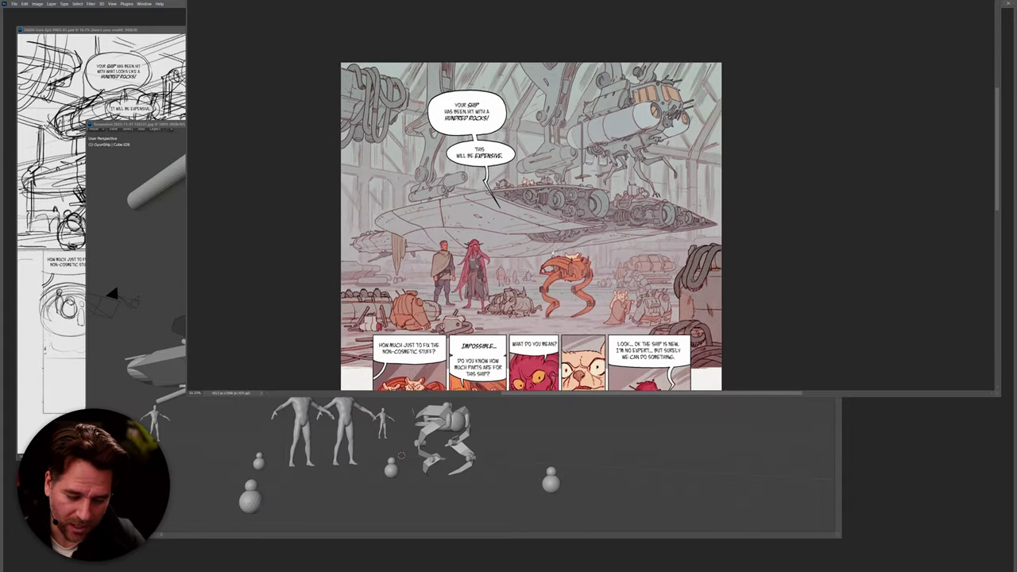
pyautogui.scroll(3, 546, 192)
pyautogui.moveTo(516, 258); pyautogui.dragTo(526, 260)
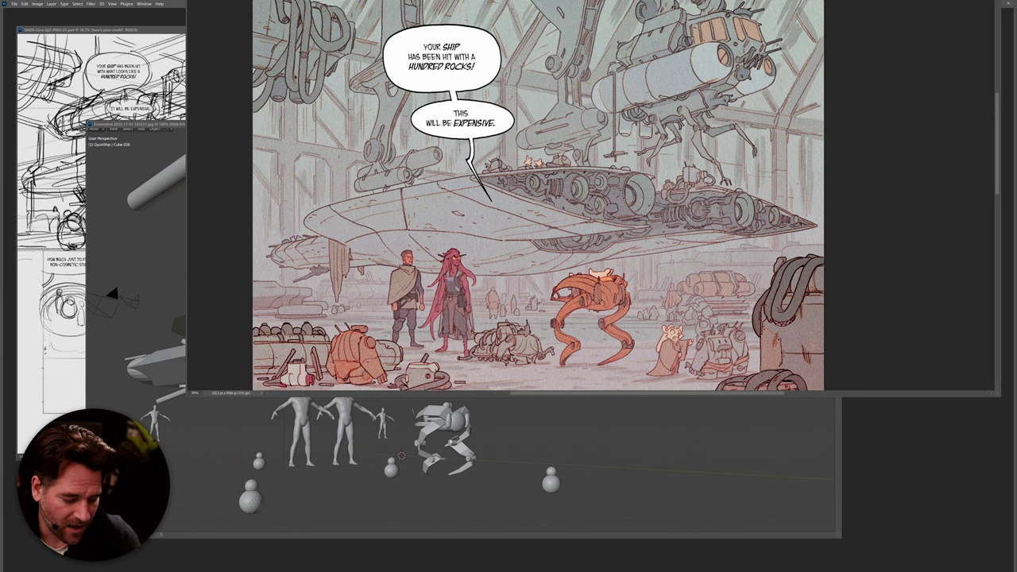
# - View the hangar screenshot, then switch to the MechanicScene file in Blender and inspect the ship, overhead beams and scale figures from several angles
pyautogui.click(405, 427)
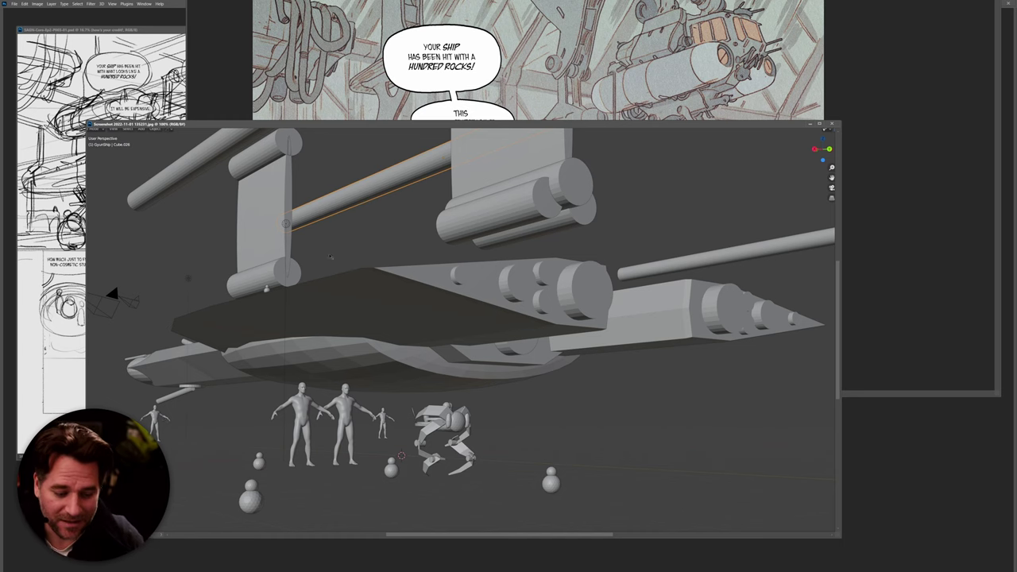
pyautogui.hotkey('alt', 'Tab')
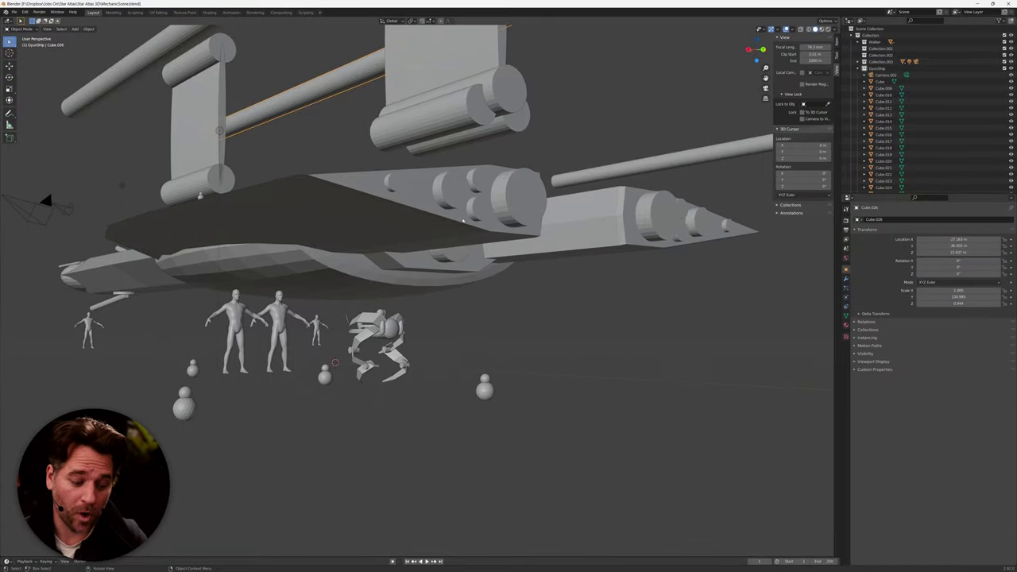
pyautogui.moveTo(370, 273); pyautogui.dragTo(407, 298, button='middle')
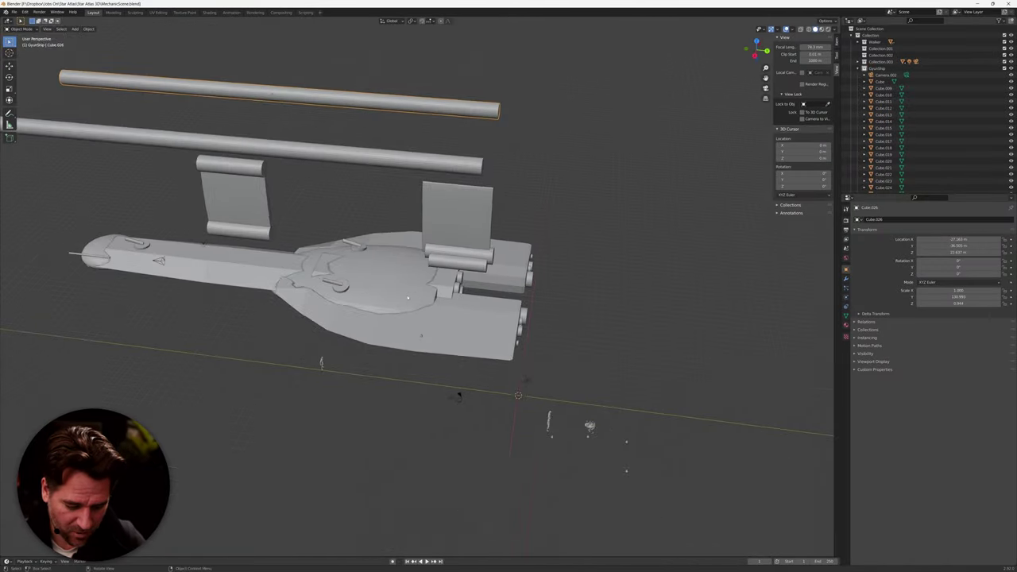
pyautogui.moveTo(459, 332); pyautogui.dragTo(468, 304, button='middle')
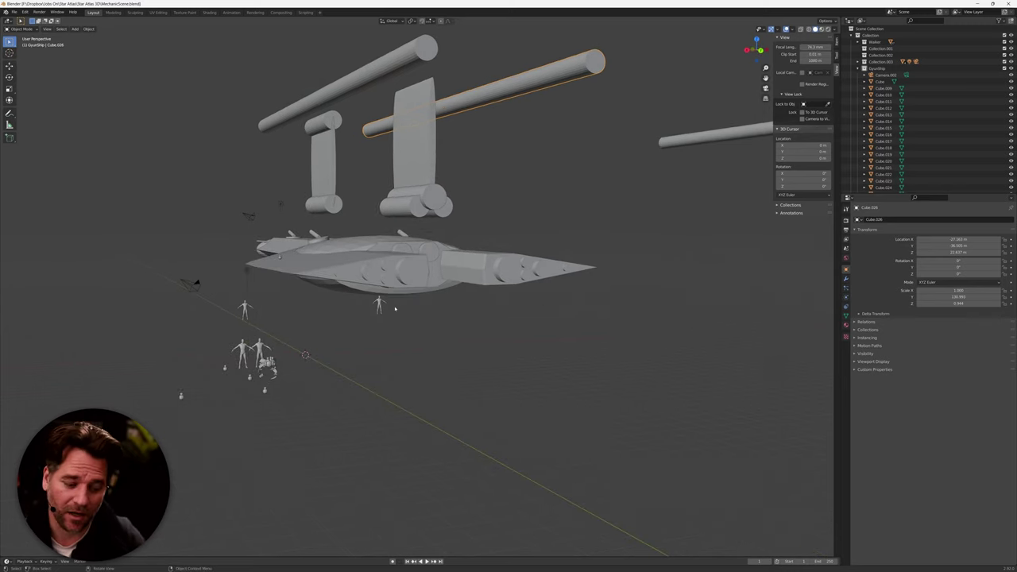
pyautogui.moveTo(424, 196); pyautogui.dragTo(471, 394, button='middle')
pyautogui.moveTo(542, 411); pyautogui.dragTo(496, 326, button='middle')
pyautogui.moveTo(333, 302); pyautogui.dragTo(279, 277, button='middle')
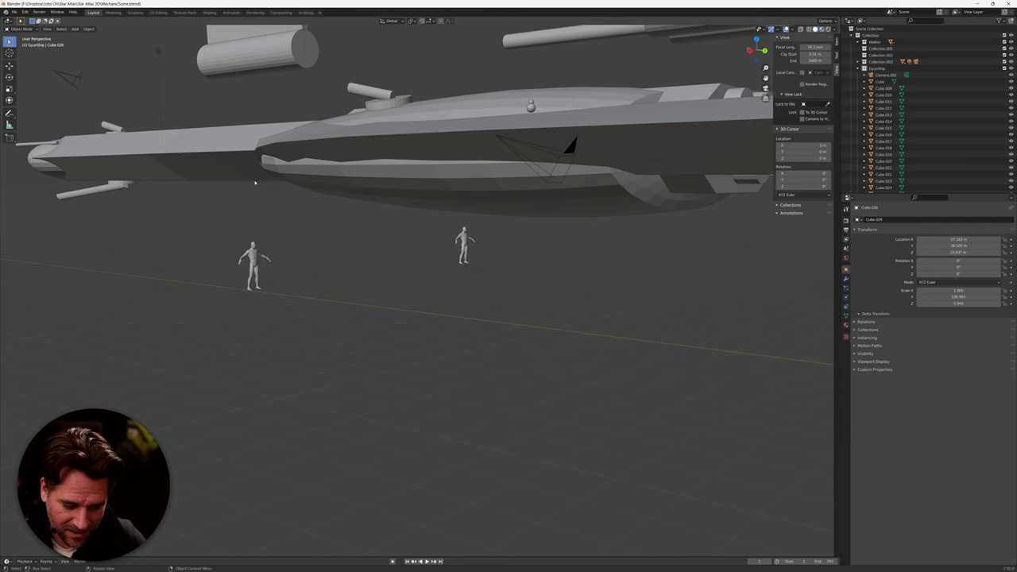
pyautogui.moveTo(522, 271); pyautogui.dragTo(497, 282, button='middle')
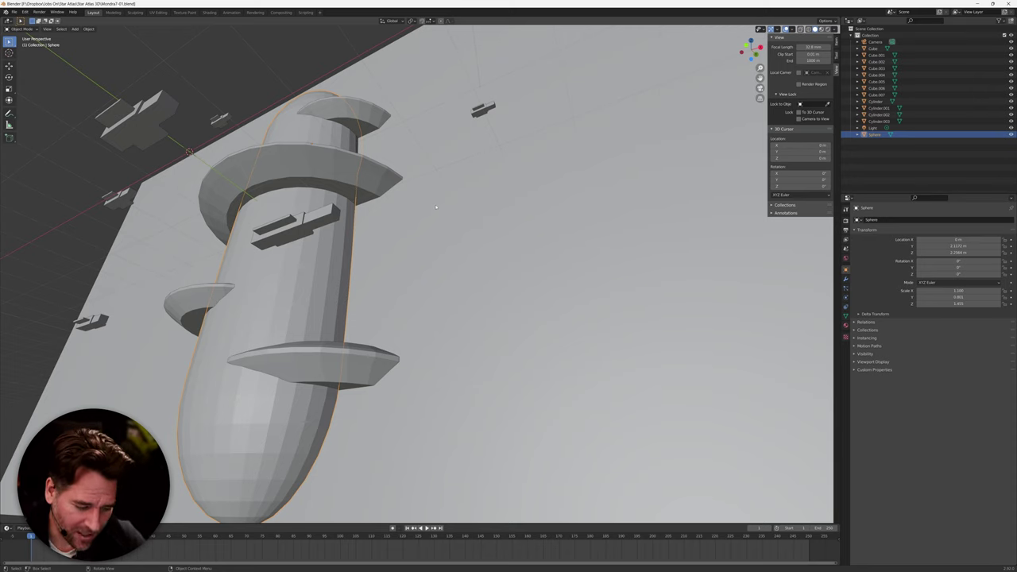
# - Move the small blocky ship floating beside the cylindrical tower to a new position in the Mondra7 Blender scene
pyautogui.moveTo(379, 232); pyautogui.dragTo(236, 322, button='middle')
pyautogui.scroll(3, 195, 398)
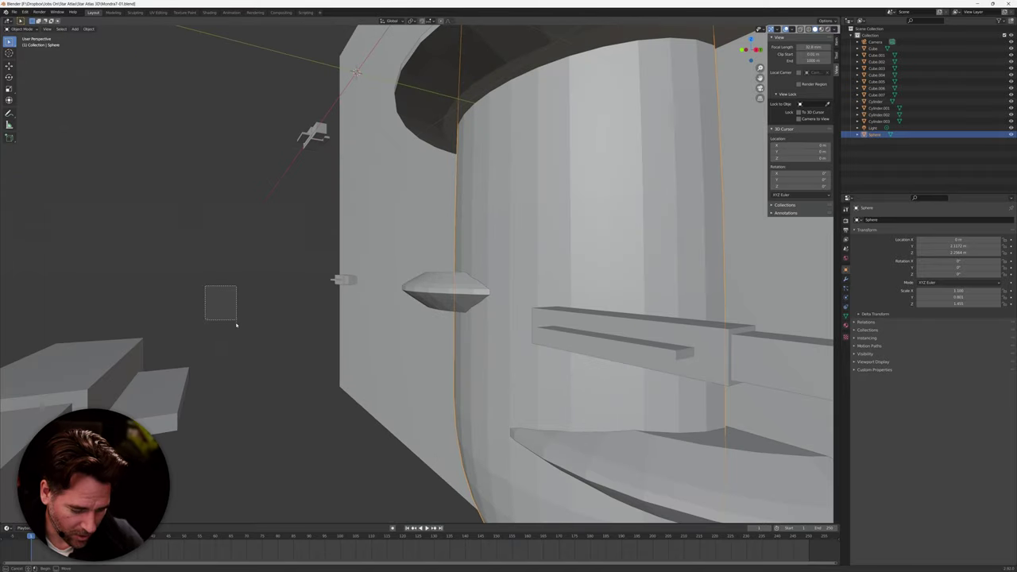
pyautogui.click(139, 395)
pyautogui.moveTo(139, 395); pyautogui.dragTo(198, 363, button='middle')
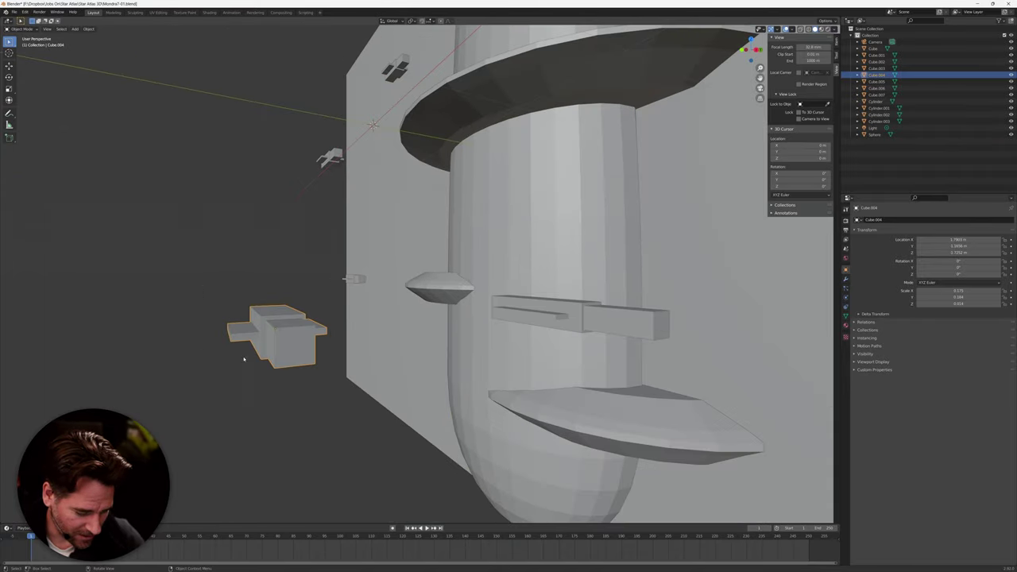
pyautogui.press('g')
pyautogui.click(255, 273)
pyautogui.moveTo(254, 273); pyautogui.dragTo(309, 307, button='middle')
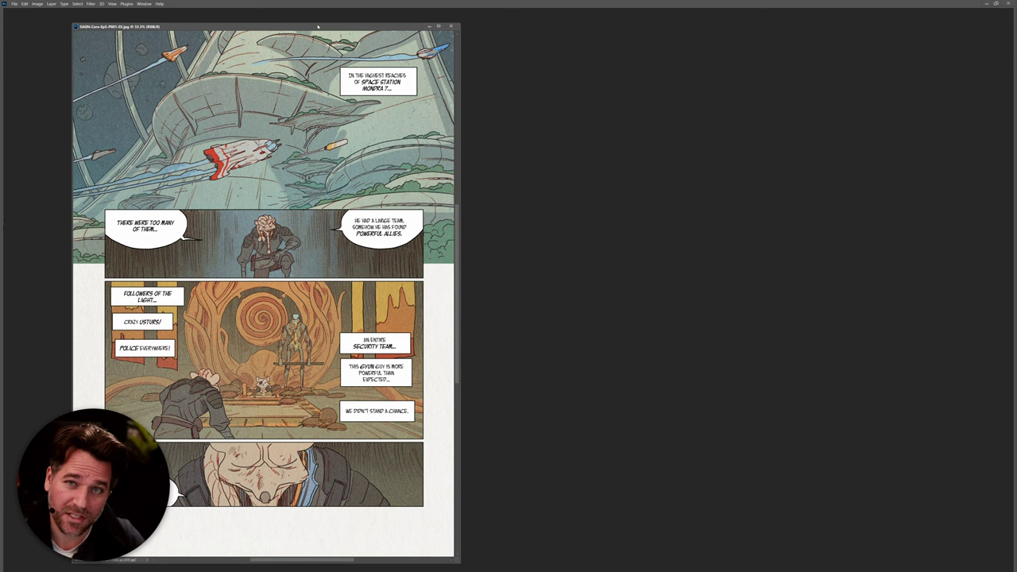
# - View the coloured "Space Station Mondra 7" comic page in full screen and examine the flying ships in its top panel
pyautogui.press('f')
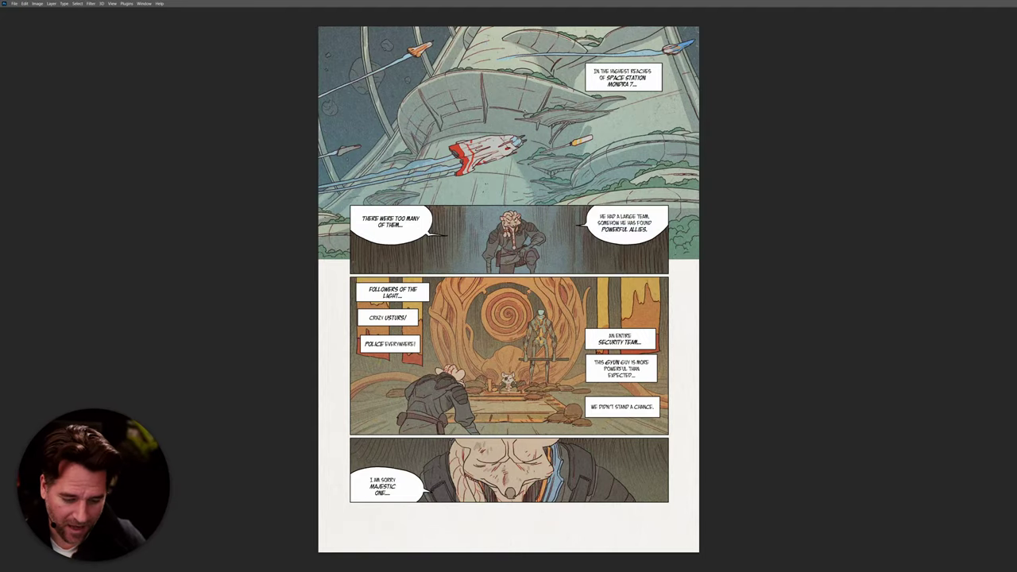
pyautogui.hotkey('ctrl', '+')
pyautogui.scroll(5, 493, 333)
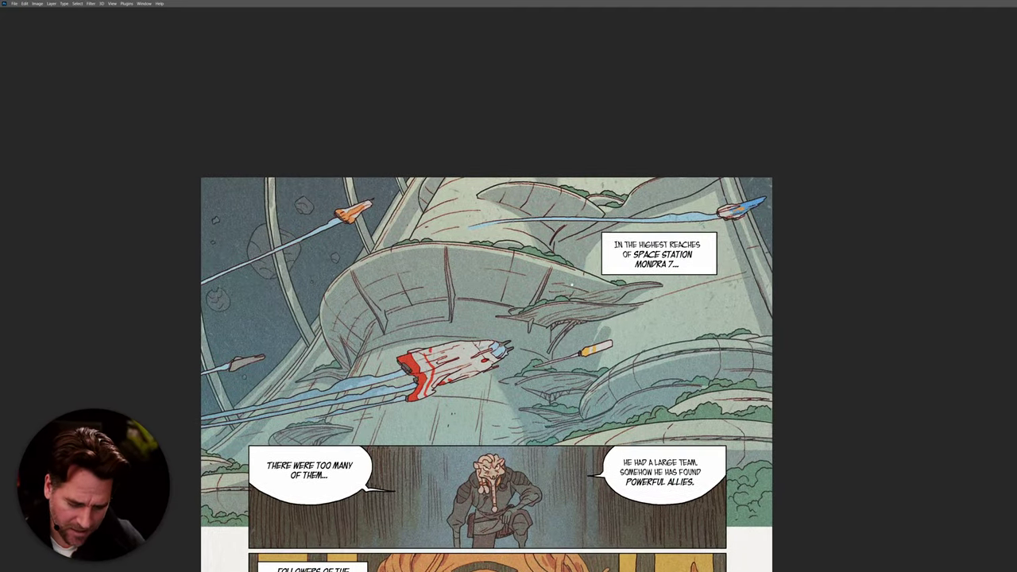
pyautogui.scroll(1, 477, 373)
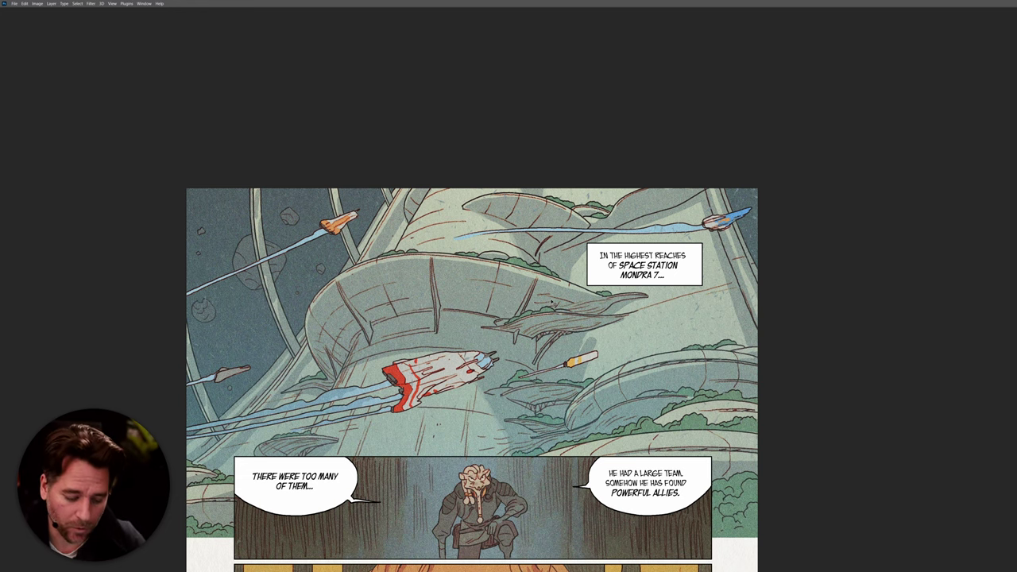
pyautogui.keyDown('alt'); pyautogui.scroll(3, 507, 389); pyautogui.keyUp('alt')
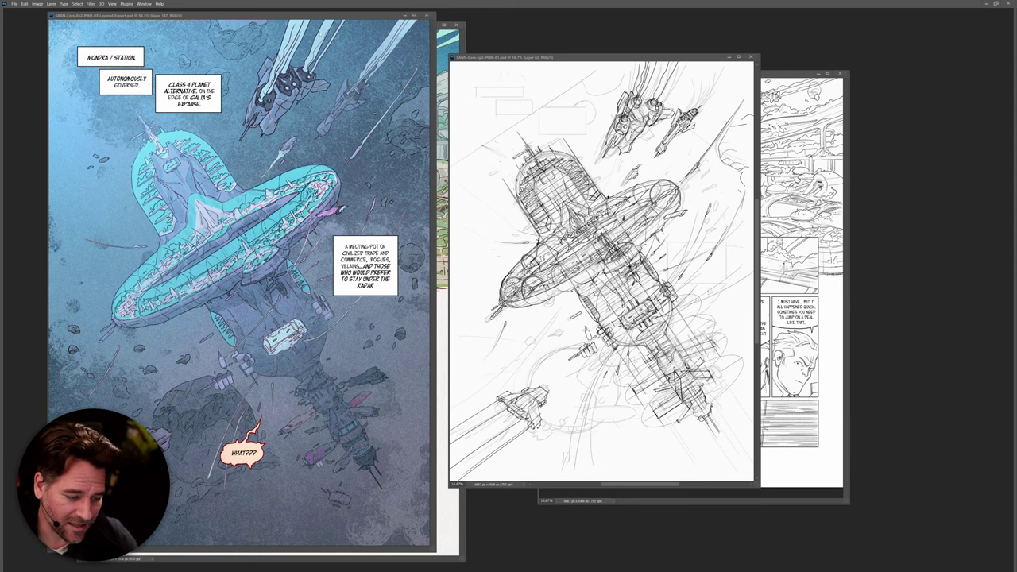
# - Bring the blue "Mondra 7 Station" page forward and examine the space station artwork up close
pyautogui.moveTo(252, 15); pyautogui.dragTo(293, 26)
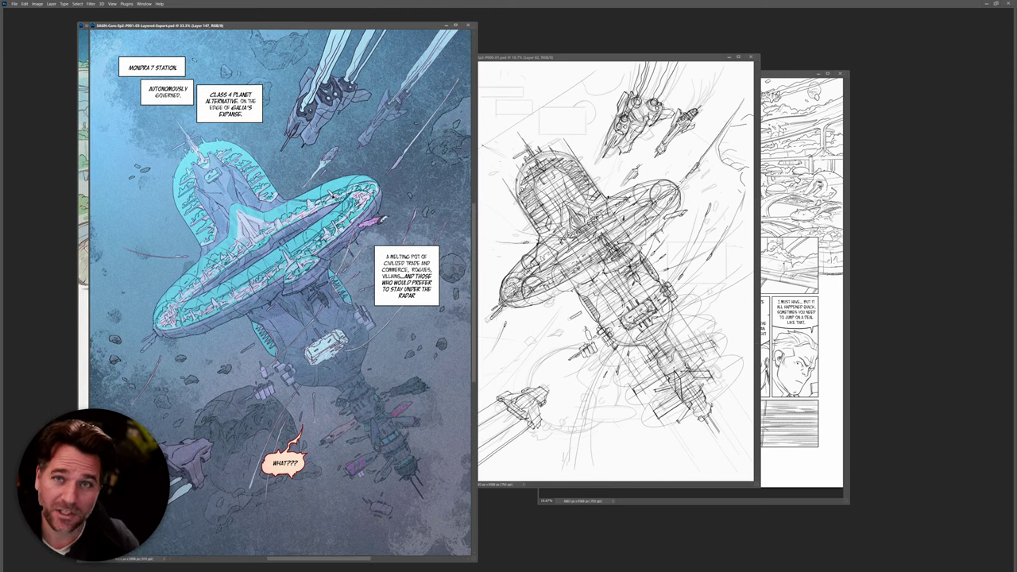
pyautogui.doubleClick(284, 26)
pyautogui.hotkey('ctrl', '+')
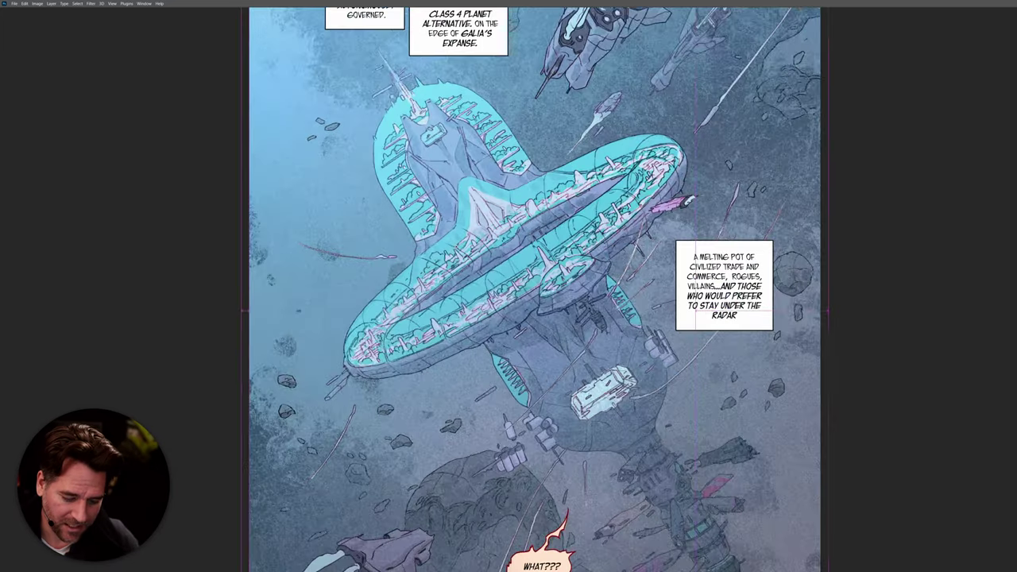
pyautogui.hotkey('ctrl', '+')
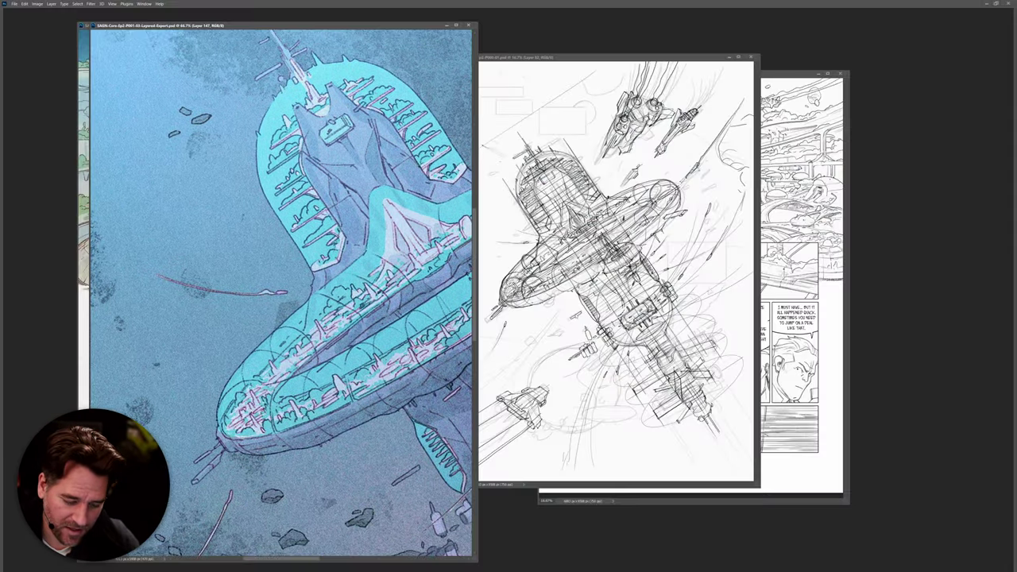
# - Show the rough pencil sketch of the Mondra 7 station page and examine its construction lines up close
pyautogui.hotkey('ctrl', 'Tab')
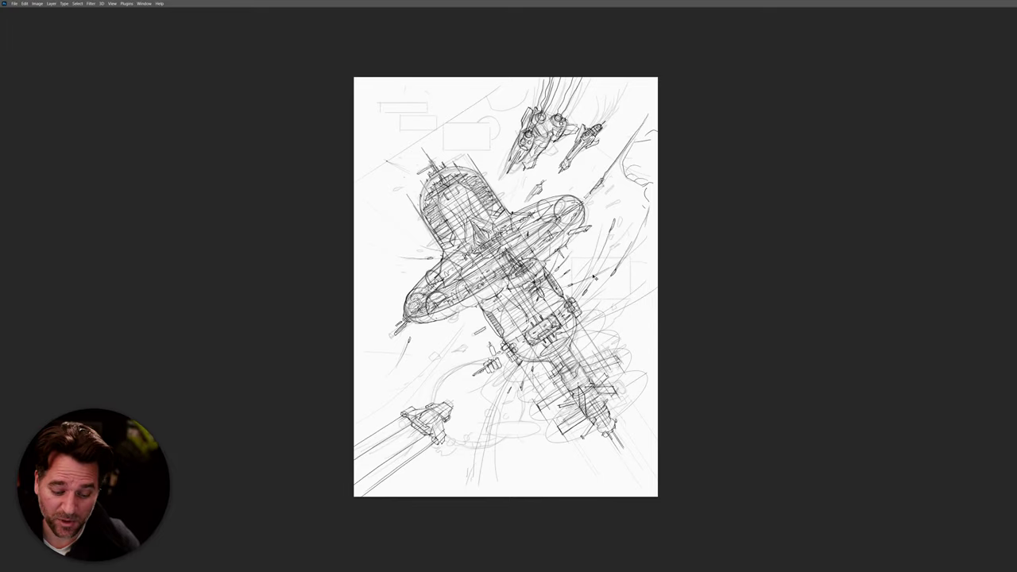
pyautogui.hotkey('ctrl', '+')
pyautogui.hotkey('ctrl', '+')
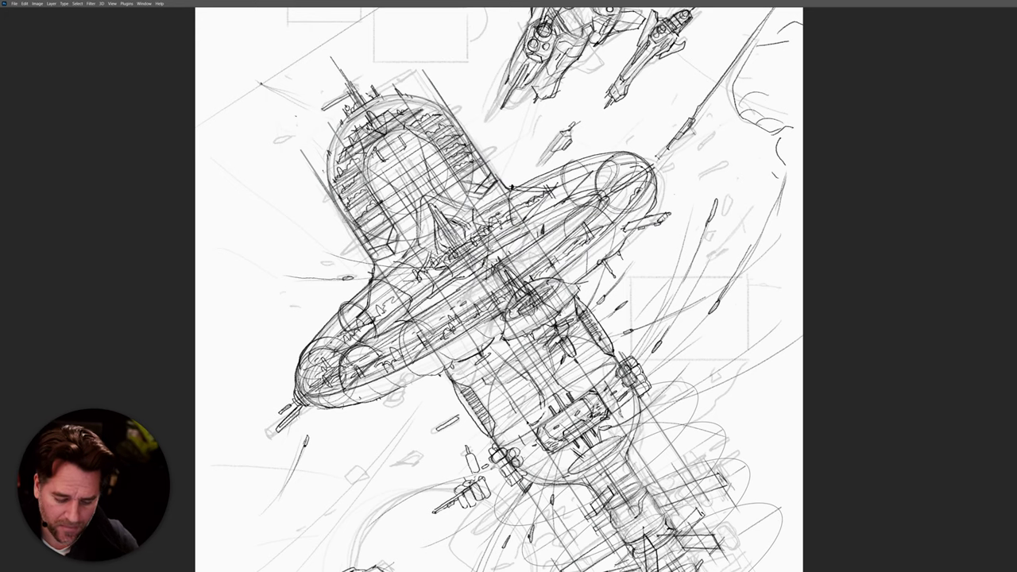
# - Examine the city skyline and flying ships in the coloured comic page's large top panel up close
pyautogui.moveTo(499, 318); pyautogui.dragTo(390, 194)
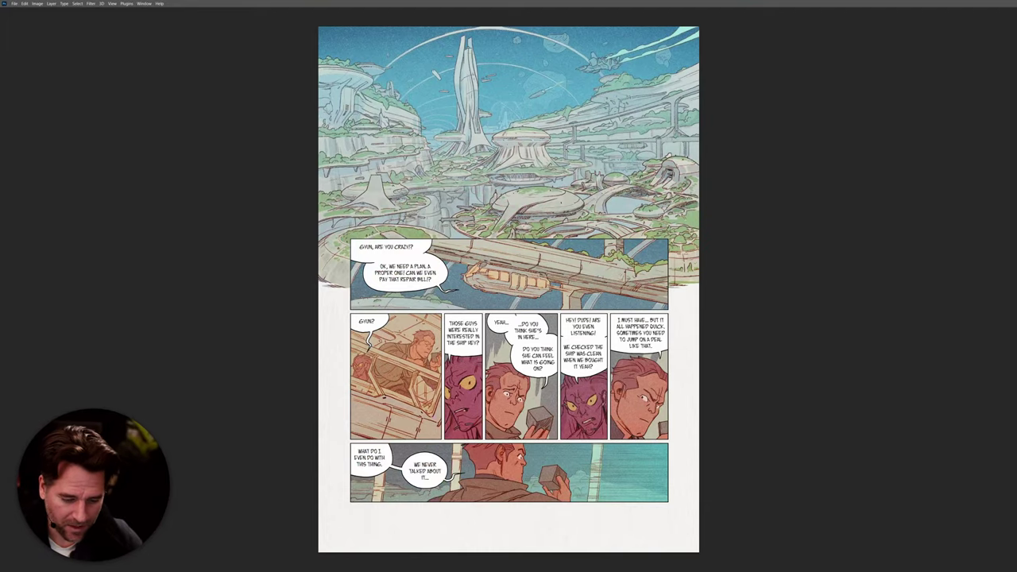
pyautogui.hotkey('ctrl', '=')
pyautogui.hotkey('ctrl', '=')
pyautogui.scroll(2, 476, 301)
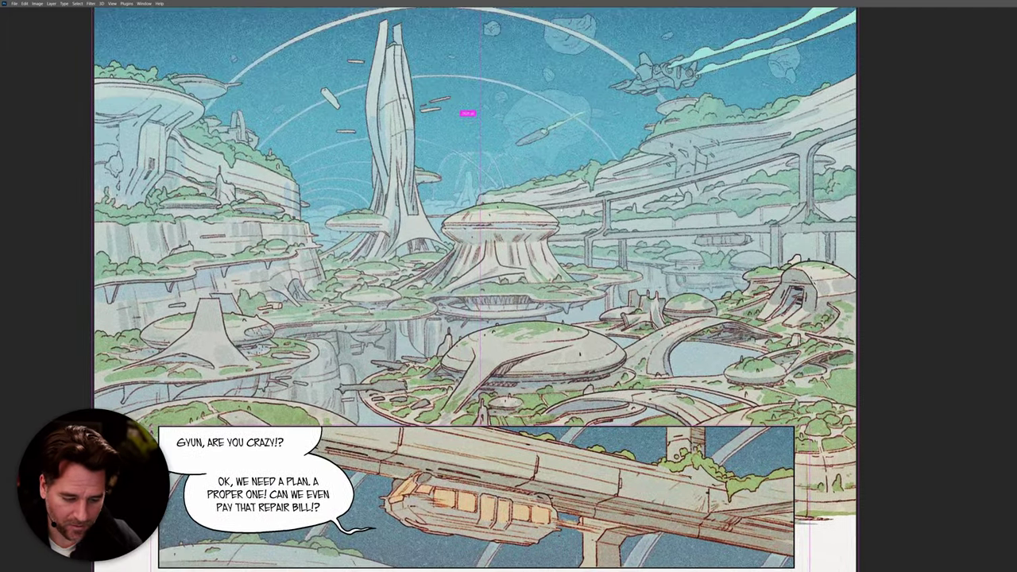
pyautogui.moveTo(564, 250); pyautogui.dragTo(566, 251)
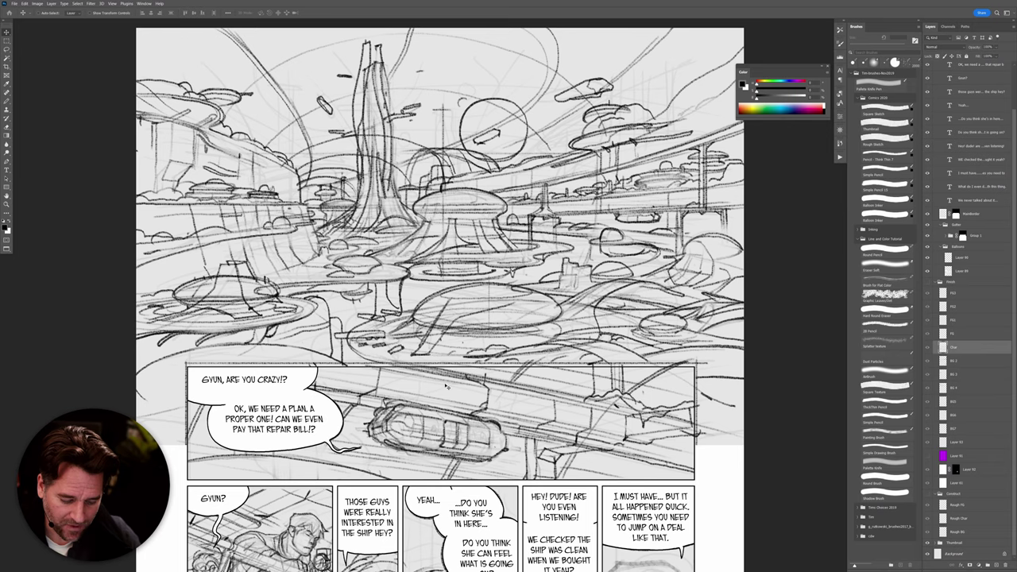
# - Show the finished pencil layer group over the rough city sketch and examine the cleaned-up linework in the top panels
pyautogui.moveTo(482, 408); pyautogui.dragTo(463, 365)
pyautogui.keyDown('alt'); pyautogui.scroll(-3, 440, 346); pyautogui.keyUp('alt')
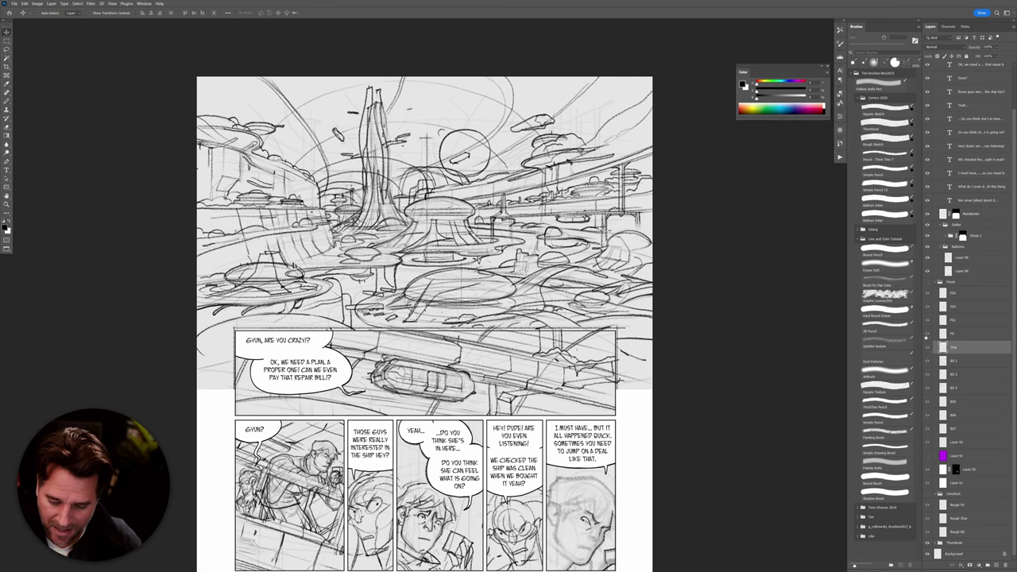
pyautogui.click(927, 282)
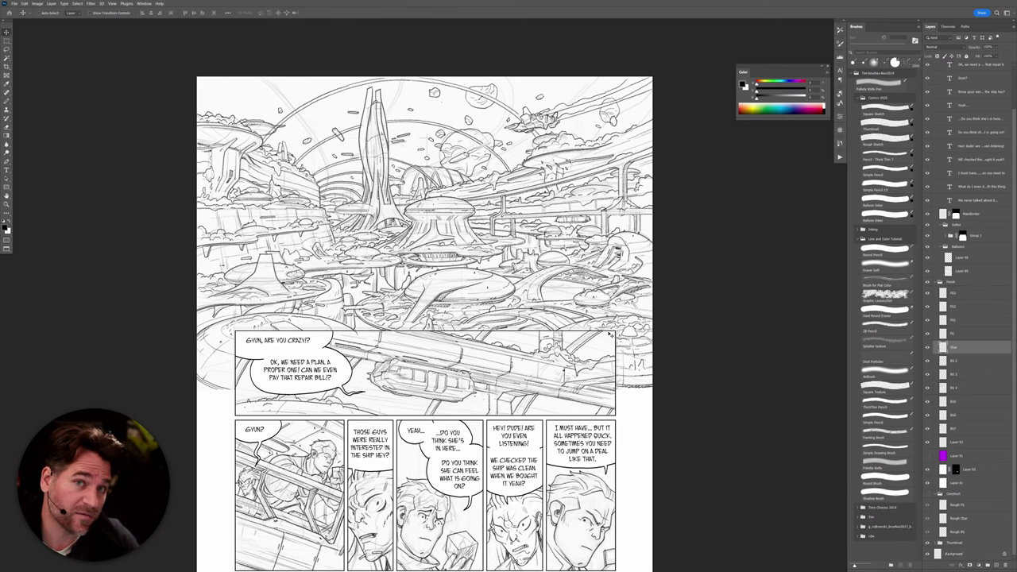
pyautogui.keyDown('alt'); pyautogui.scroll(5, 488, 308); pyautogui.keyUp('alt')
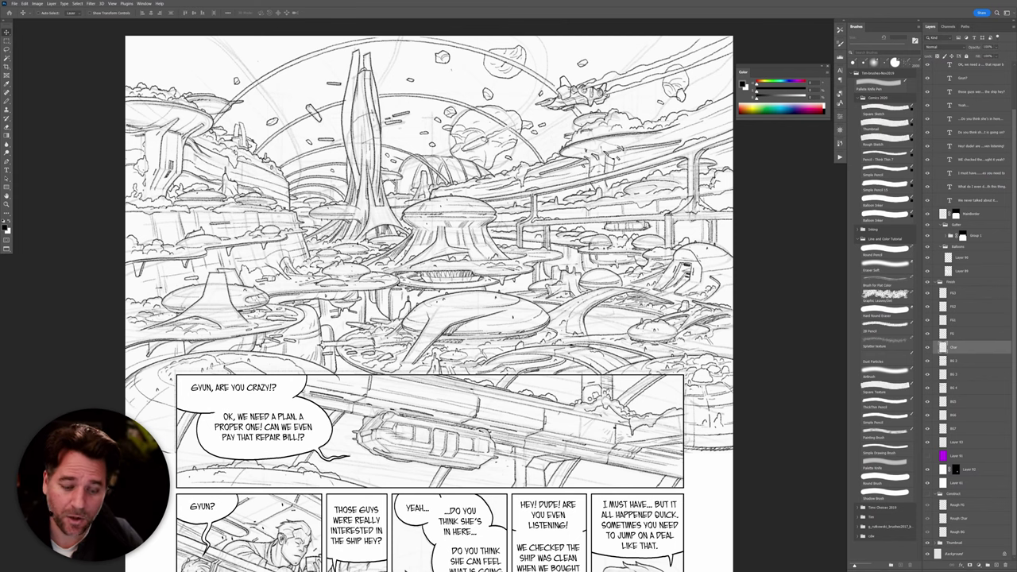
pyautogui.scroll(-5, 429, 302)
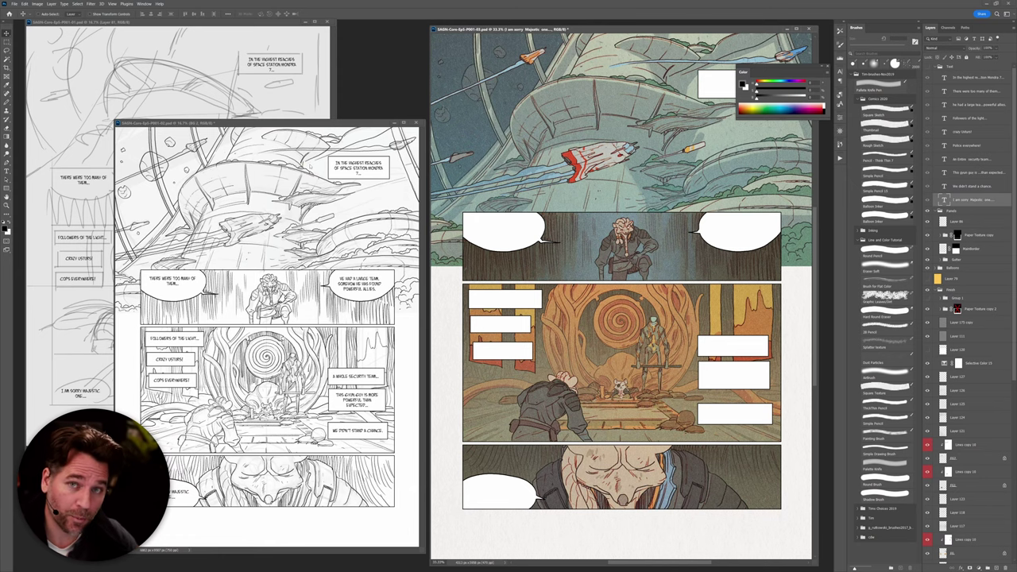
# - Reposition the loose thumbnail page window and hide the finished pencil layer group on the neighbouring page to reveal its rough sketch
pyautogui.moveTo(225, 35); pyautogui.dragTo(293, 108)
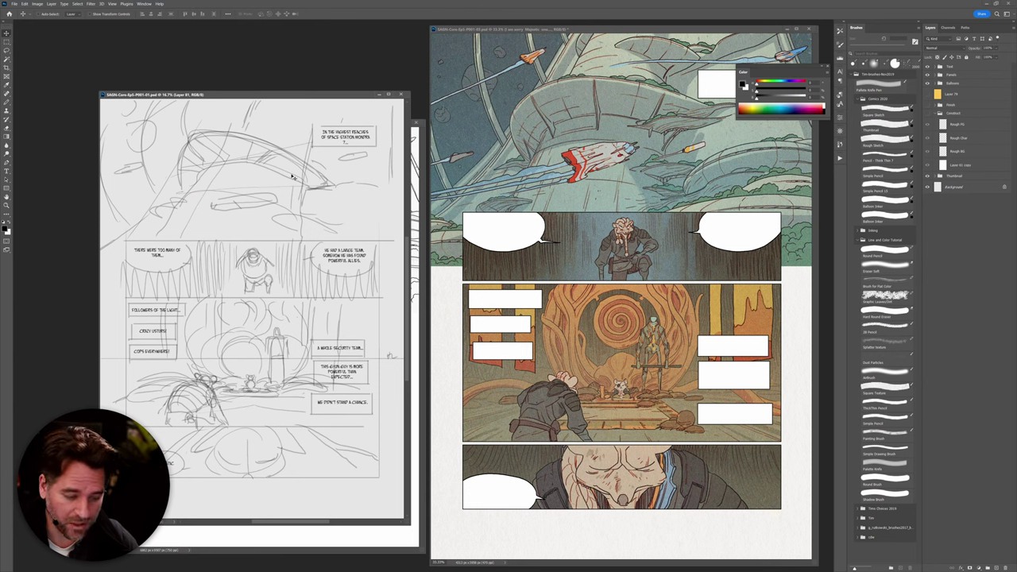
pyautogui.press('ctrl')
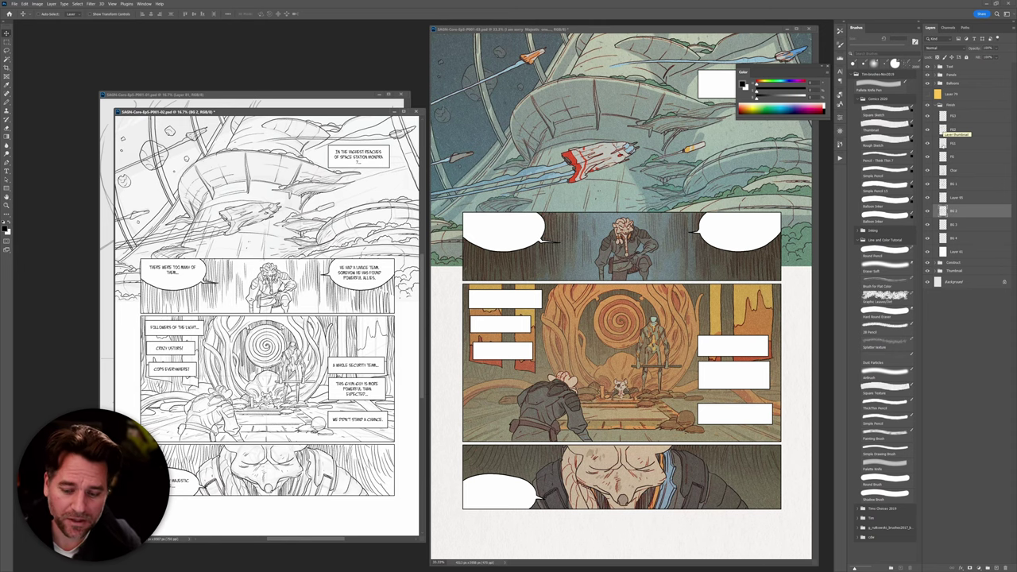
pyautogui.click(929, 106)
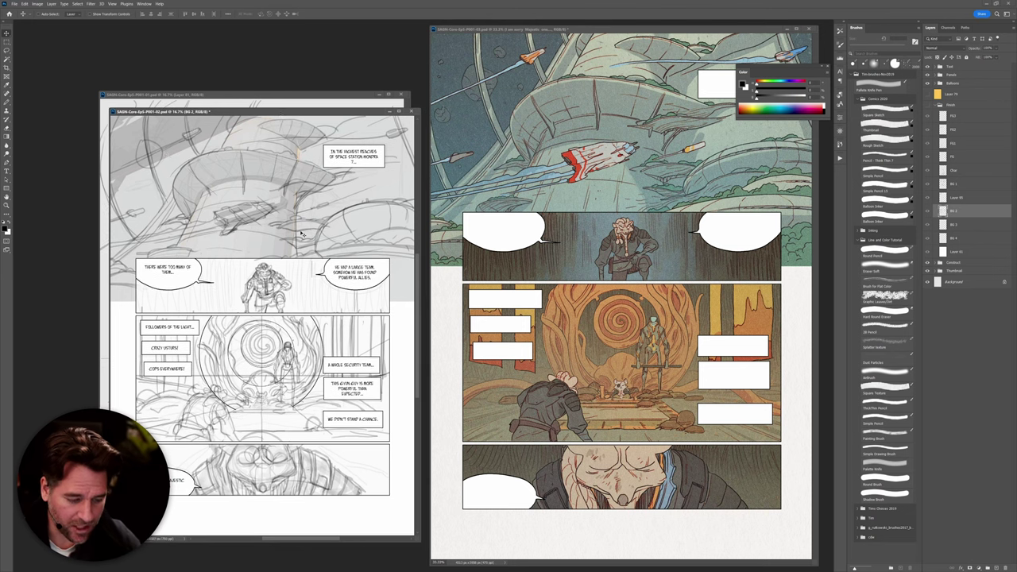
# - Examine the rough sketch of the opening space station panel up close, including the faint 3D shapes underneath
pyautogui.doubleClick(285, 113)
pyautogui.hotkey('ctrl', '+')
pyautogui.keyDown('alt'); pyautogui.scroll(5, 522, 171); pyautogui.keyUp('alt')
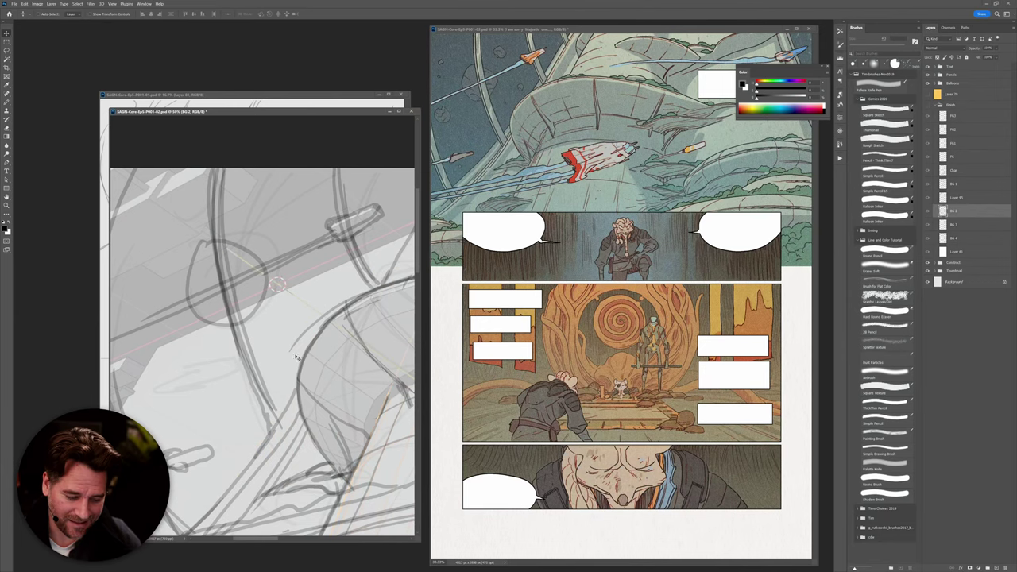
pyautogui.keyDown('alt'); pyautogui.scroll(-4, 320, 290); pyautogui.keyUp('alt')
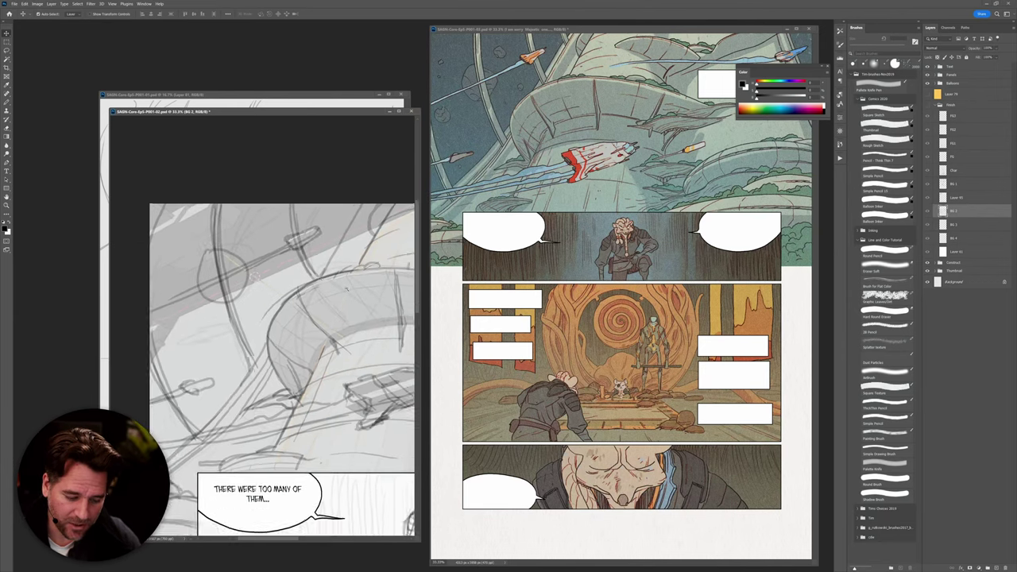
pyautogui.keyDown('alt'); pyautogui.scroll(-3, 357, 330); pyautogui.keyUp('alt')
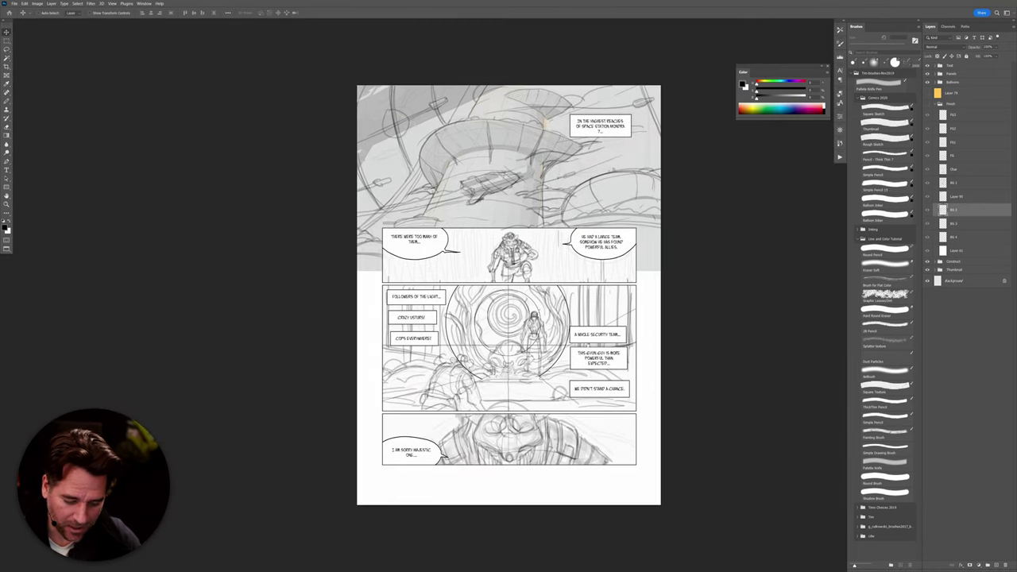
# - View the rough sketch page in full screen and examine the small seated creature beneath the spiral in the throne panel
pyautogui.keyDown('alt'); pyautogui.scroll(4, 531, 315); pyautogui.keyUp('alt')
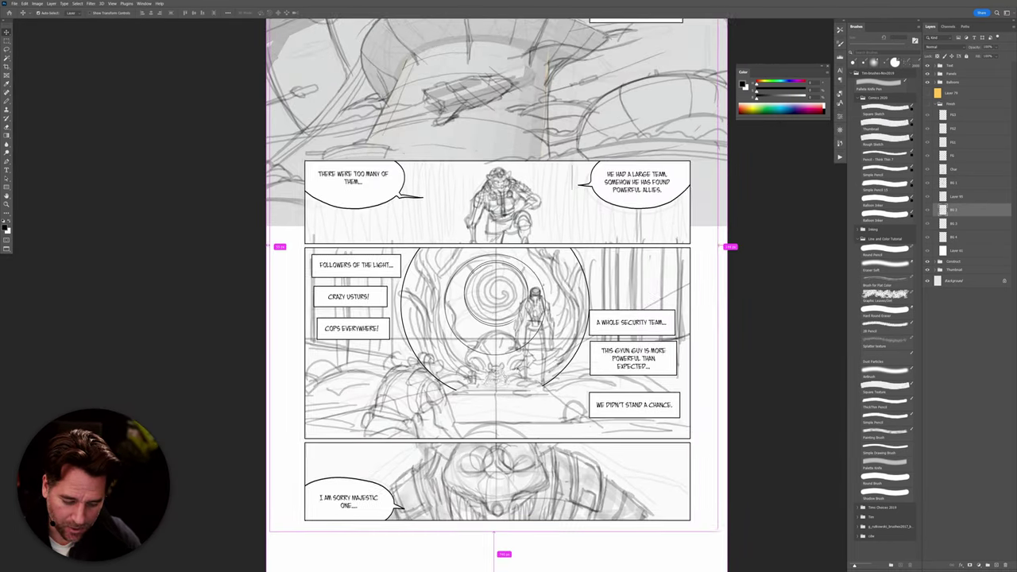
pyautogui.scroll(-1, 488, 295)
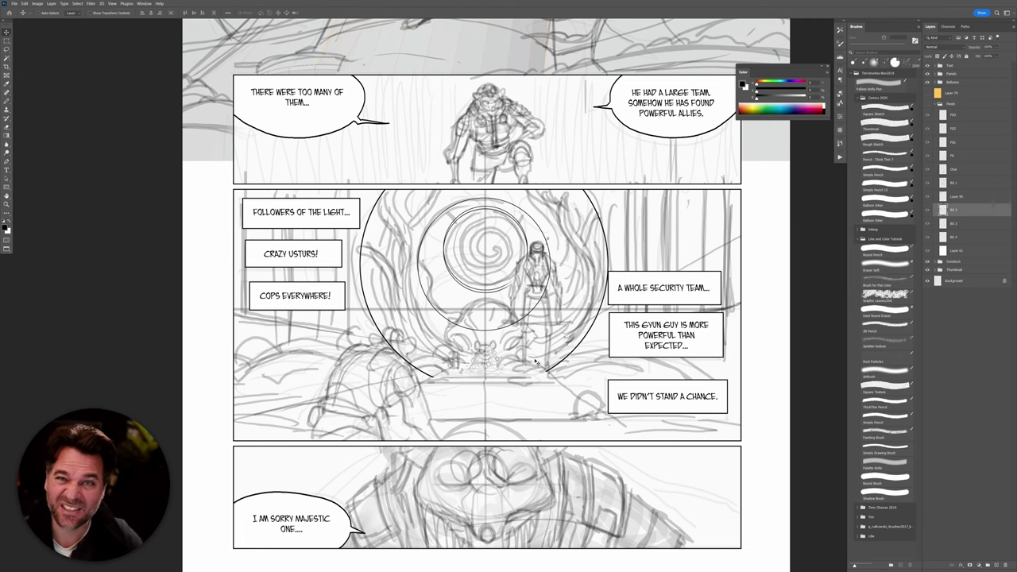
pyautogui.keyDown('alt'); pyautogui.scroll(5, 490, 370); pyautogui.keyUp('alt')
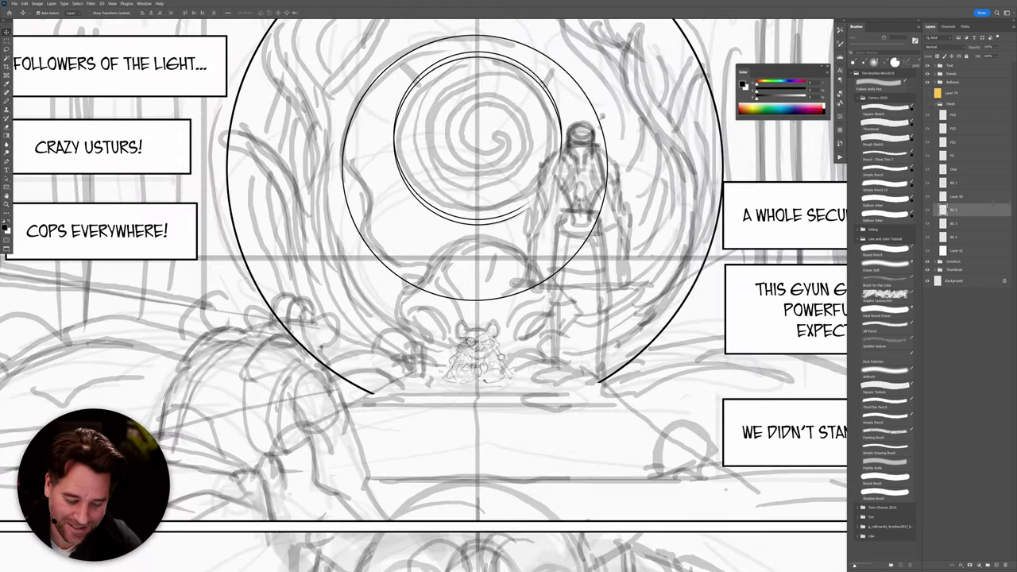
pyautogui.scroll(1, 424, 295)
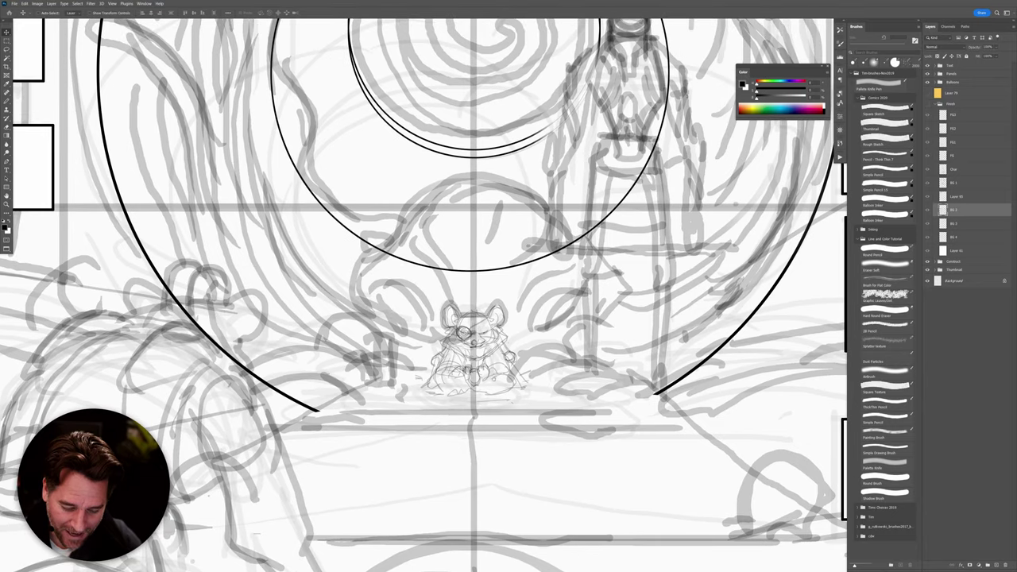
pyautogui.scroll(1, 423, 295)
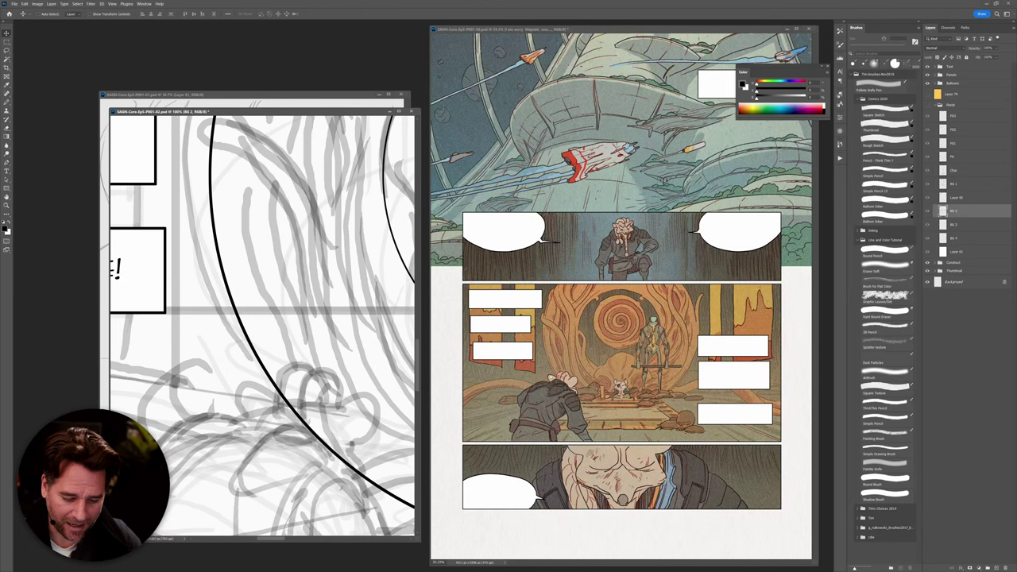
# - Move the thumbnail page window aside and view the rough sketch page in full screen from its top panel down
pyautogui.moveTo(318, 97); pyautogui.dragTo(262, 109)
pyautogui.click(373, 112)
pyautogui.keyDown('alt'); pyautogui.scroll(-5, 343, 221); pyautogui.keyUp('alt')
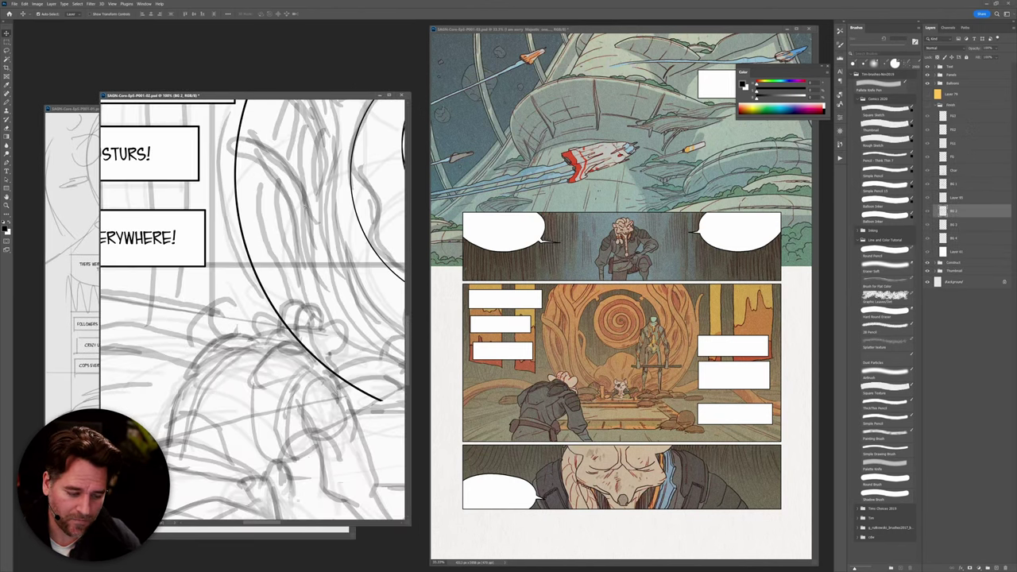
pyautogui.scroll(3, 344, 219)
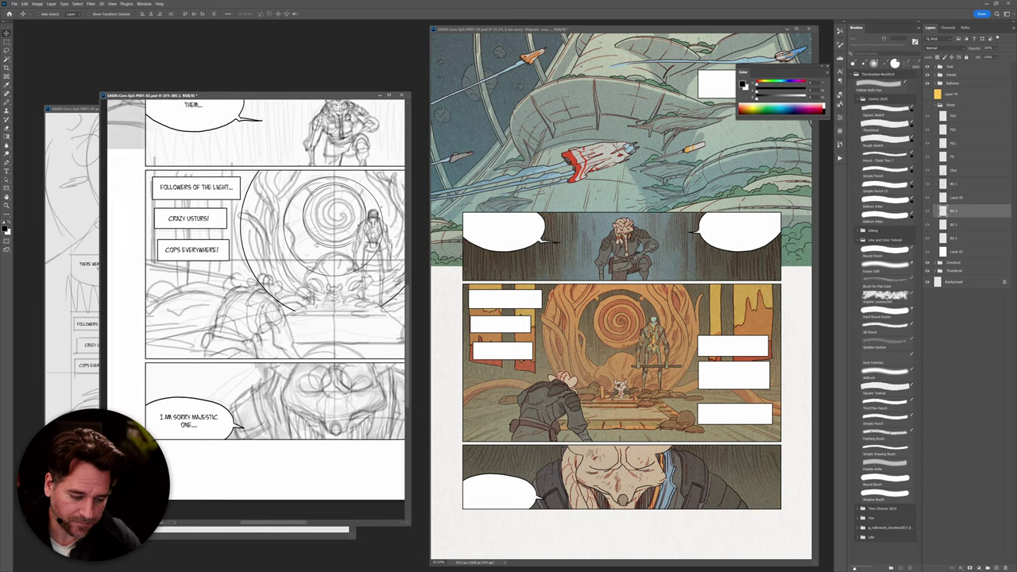
pyautogui.press('f')
pyautogui.scroll(6, 472, 241)
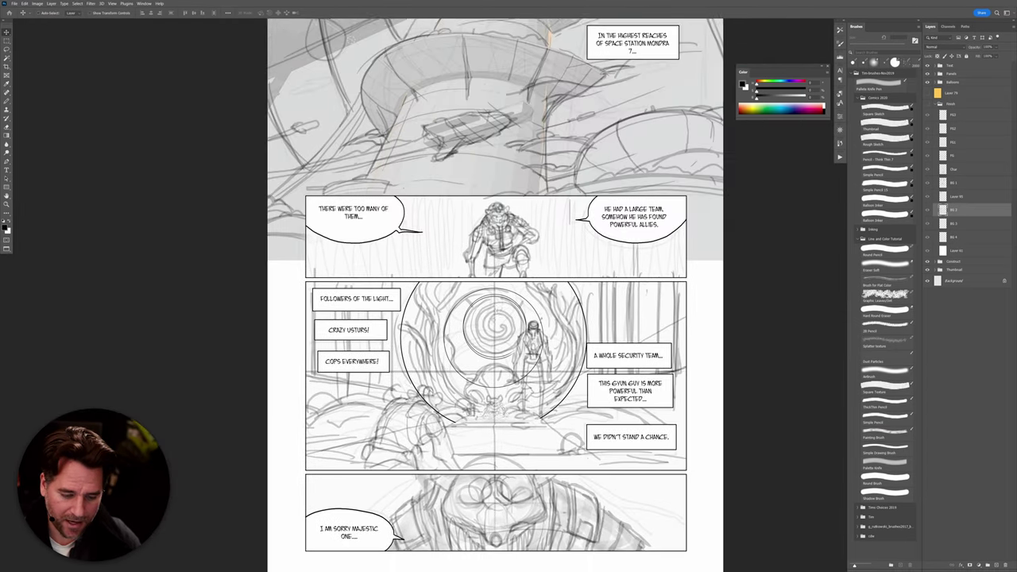